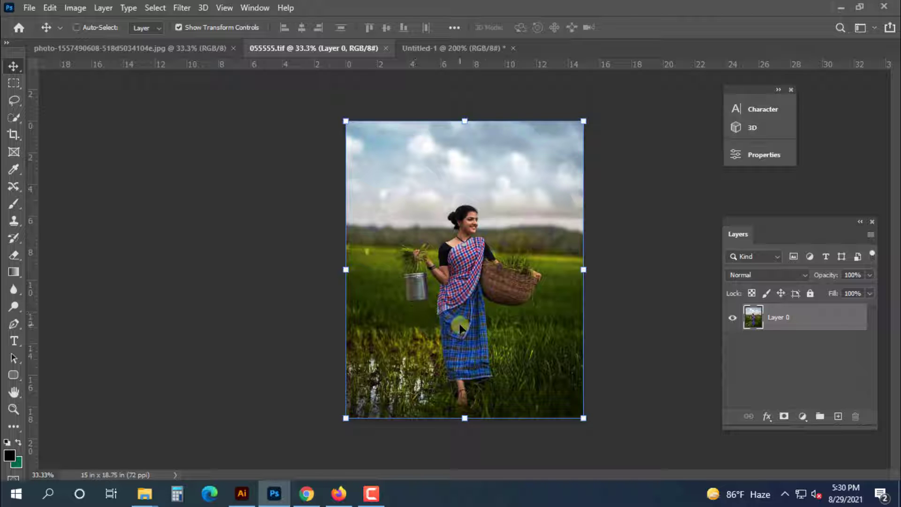
Select the woman in the photo with the automatic Select Subject command
key("ctrl+plus")
right_click(459, 248)
left_click(475, 256)
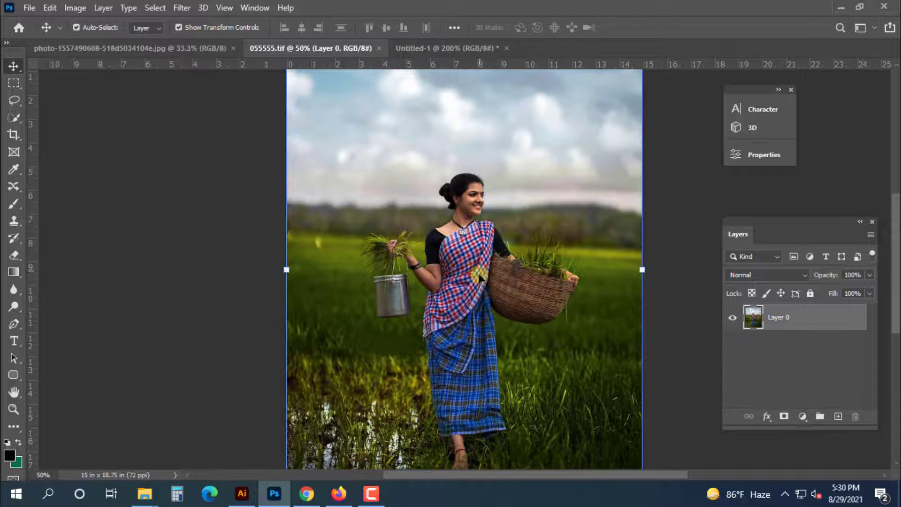
scroll(480, 278, "down", 2)
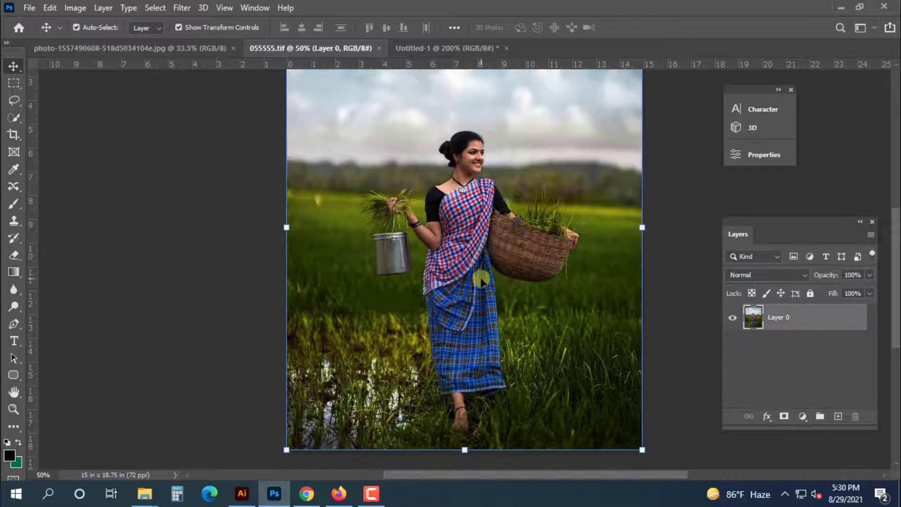
scroll(481, 281, "up", 2)
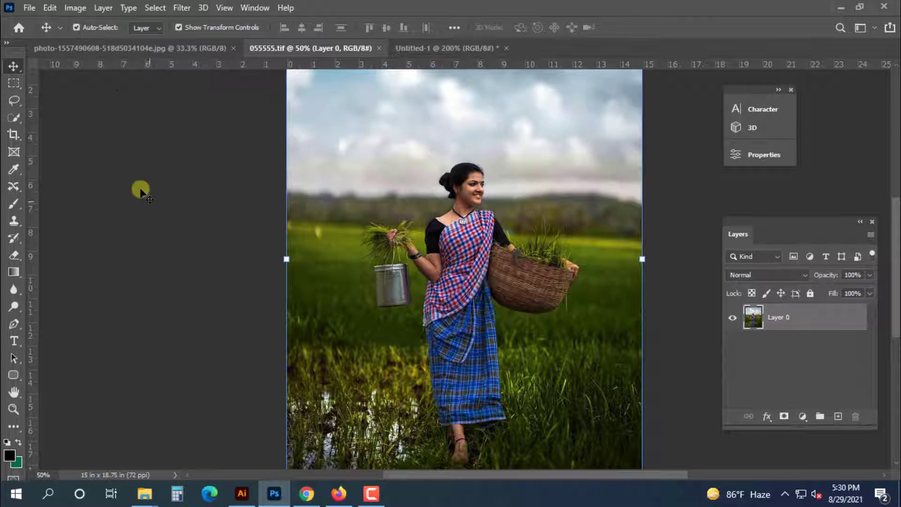
left_click(146, 8)
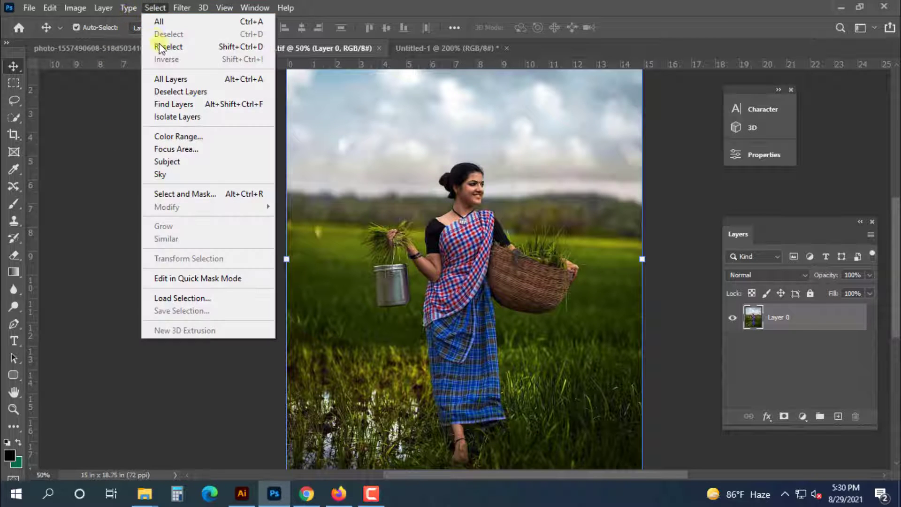
left_click(168, 161)
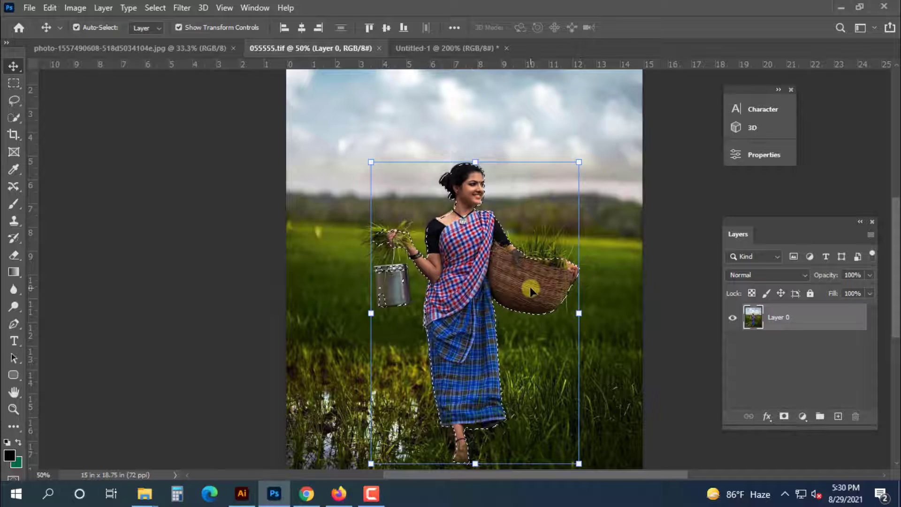
Outline the grass above the basket with the Patch tool to add it to the selection
key("ctrl+plus")
key("ctrl+plus")
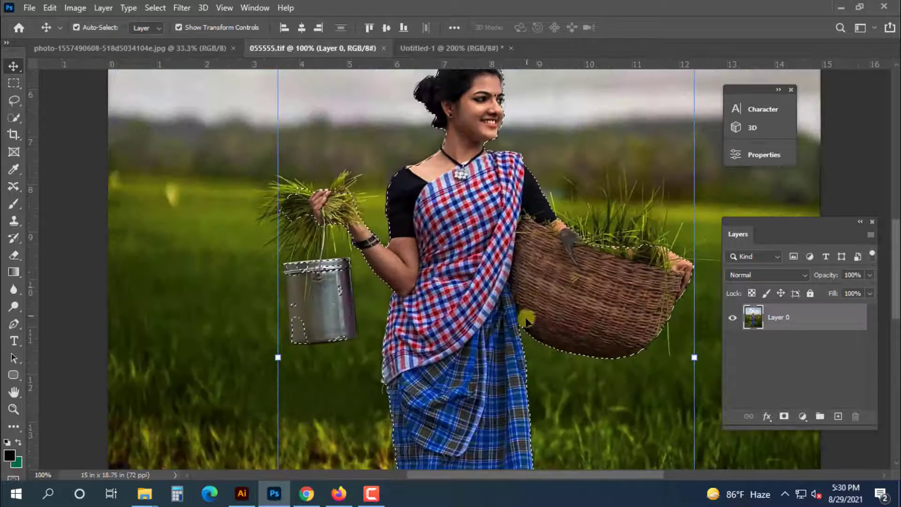
left_click_drag(518, 223, 457, 315)
key("ctrl+plus")
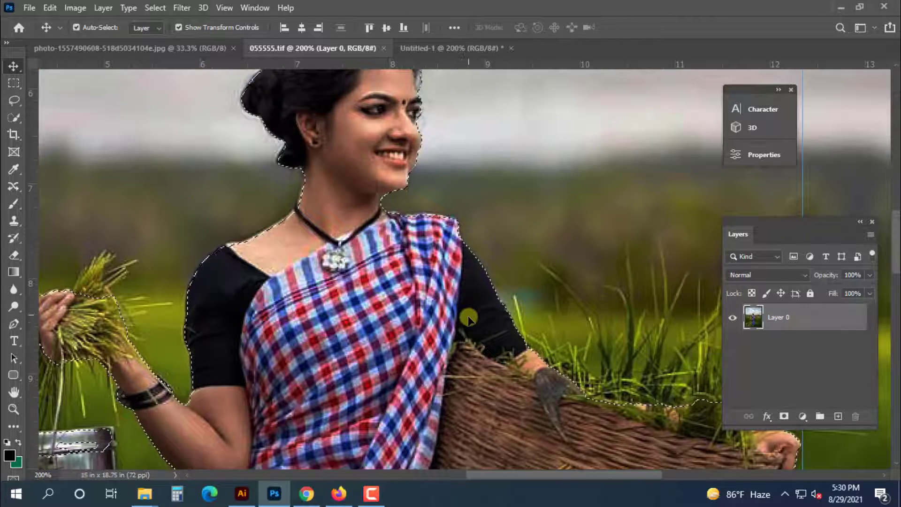
left_click_drag(557, 394, 358, 302)
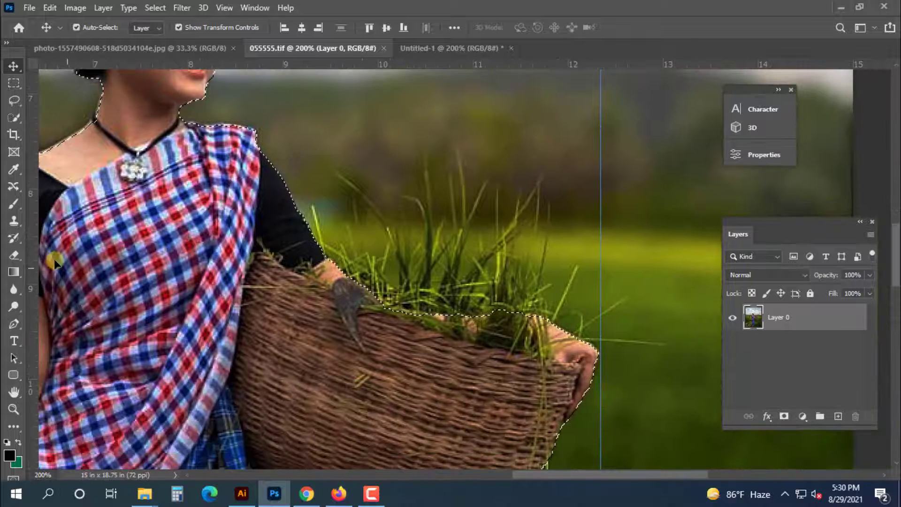
left_click(14, 187)
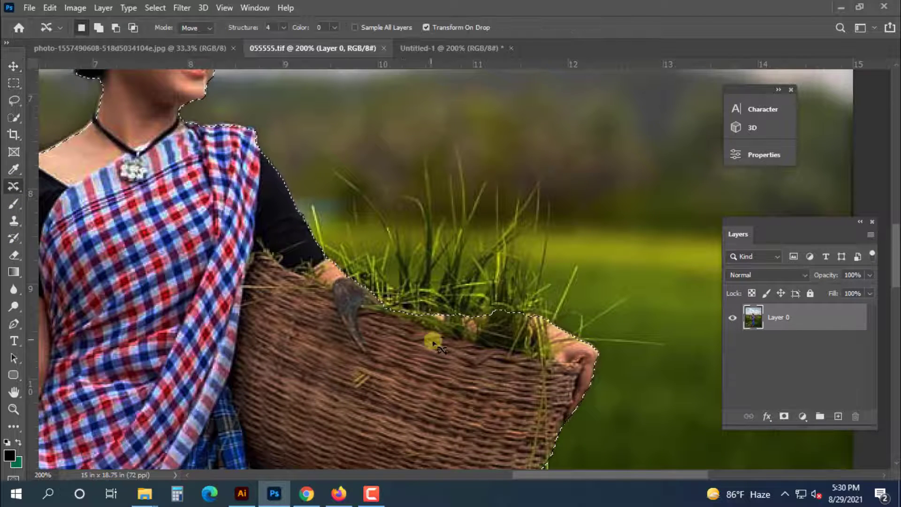
mouse_move(493, 365)
left_mouse_down()
mouse_move(541, 339)
mouse_move(544, 290)
mouse_move(524, 256)
mouse_move(537, 233)
mouse_move(529, 196)
mouse_move(501, 208)
mouse_move(491, 189)
mouse_move(478, 213)
mouse_move(464, 189)
mouse_move(426, 207)
mouse_move(399, 197)
mouse_move(393, 228)
mouse_move(343, 218)
mouse_move(310, 263)
left_mouse_up()
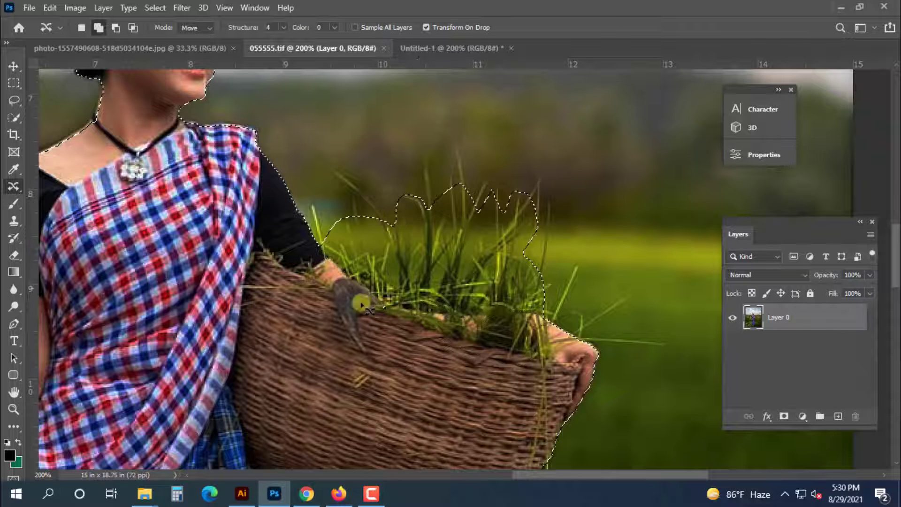
Add the whole bundle of grass held in the woman's raised hand to the selection
key("ctrl+minus")
left_click_drag(397, 284, 497, 341)
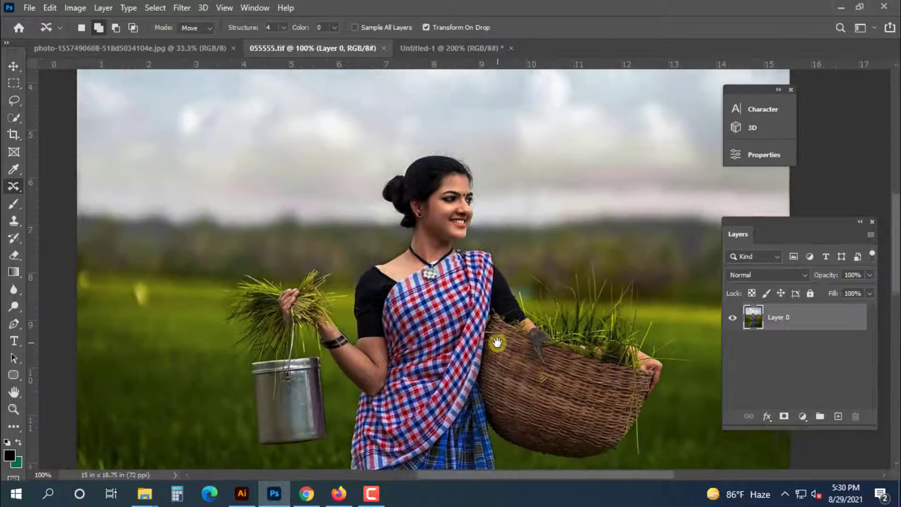
key("ctrl+plus")
left_click_drag(305, 426, 518, 326)
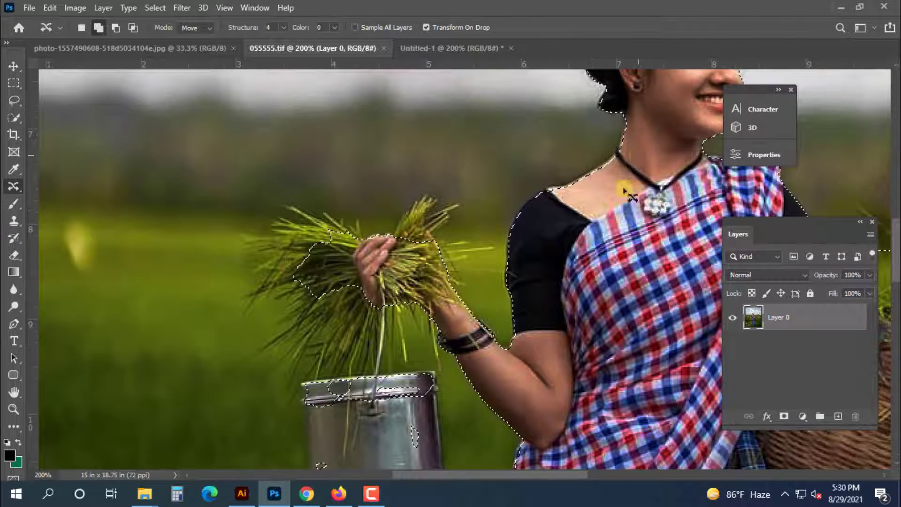
left_click_drag(611, 161, 625, 145)
mouse_move(434, 273)
left_mouse_down()
mouse_move(434, 209)
mouse_move(395, 233)
mouse_move(363, 238)
mouse_move(346, 223)
mouse_move(293, 212)
mouse_move(247, 236)
left_mouse_up()
mouse_move(235, 288)
left_mouse_down()
mouse_move(271, 297)
mouse_move(283, 315)
mouse_move(308, 420)
left_mouse_up()
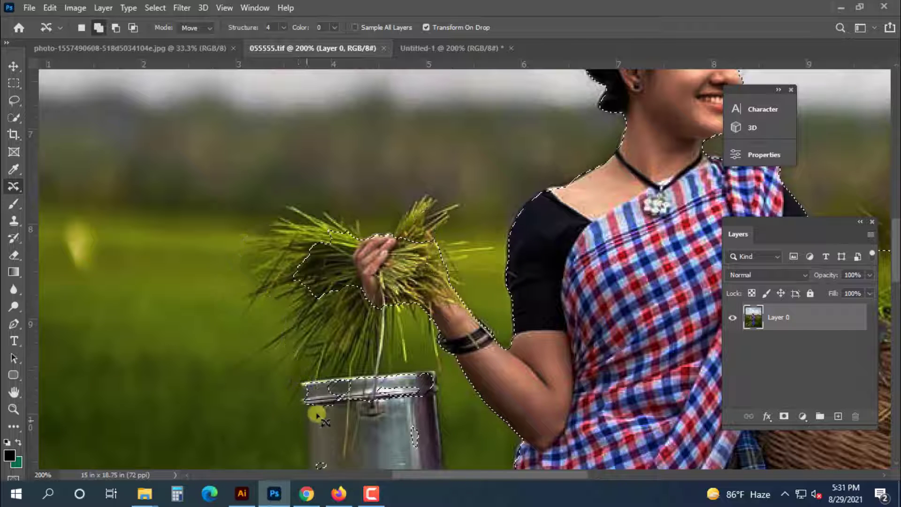
Add the entire metal bucket and the area below the hand to the selection
scroll(318, 406, "down", 3)
left_click_drag(346, 276, 354, 299)
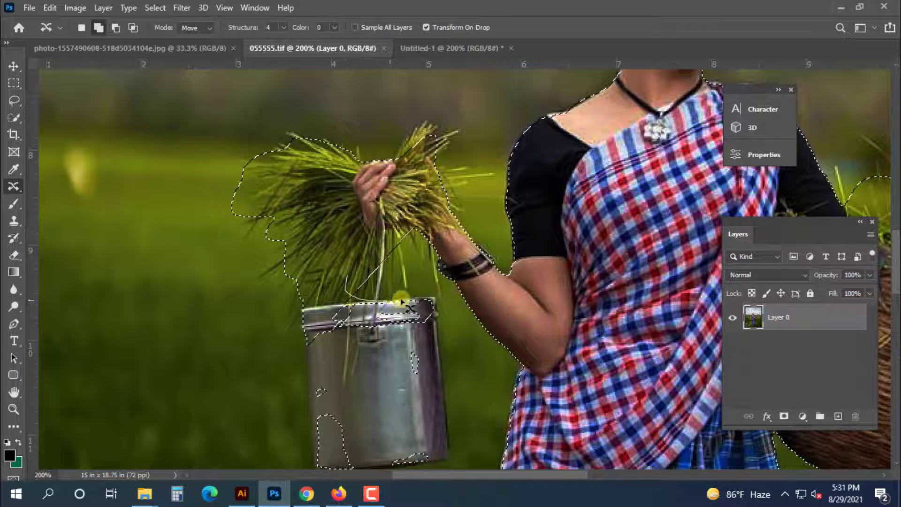
mouse_move(440, 315)
left_mouse_down()
mouse_move(450, 443)
mouse_move(409, 464)
mouse_move(368, 470)
mouse_move(312, 438)
mouse_move(305, 322)
mouse_move(350, 300)
left_mouse_up()
scroll(351, 300, "down", 2)
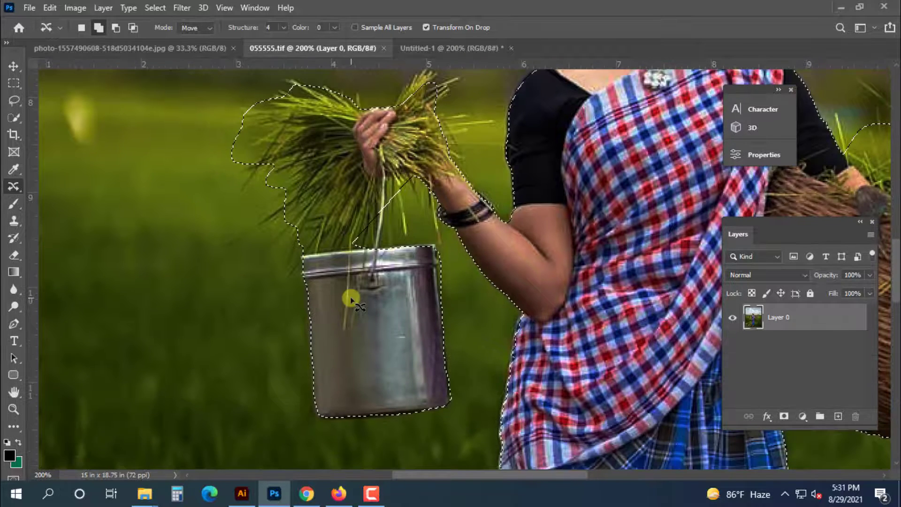
Examine the selection outline around the whole figure, the grass, the basket and the bucket
key("ctrl+minus")
key("ctrl+minus")
scroll(525, 288, "down", 5)
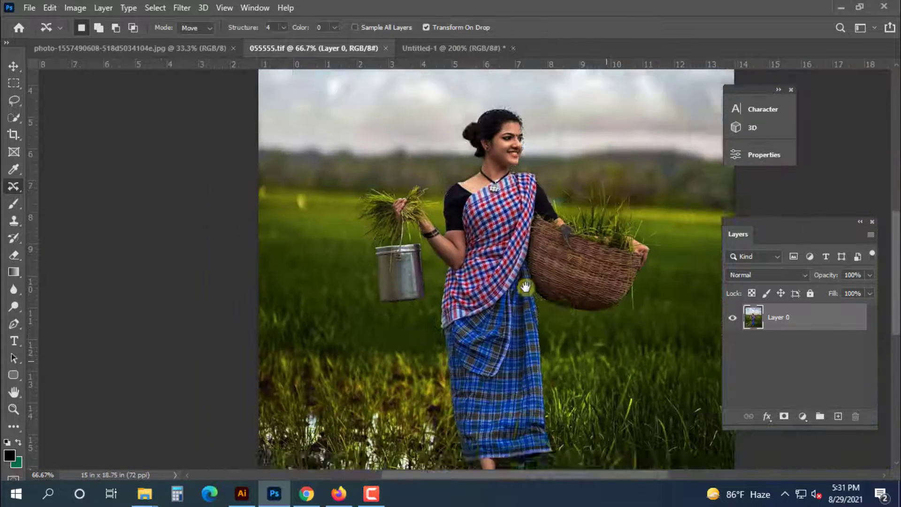
left_click_drag(529, 314, 509, 389)
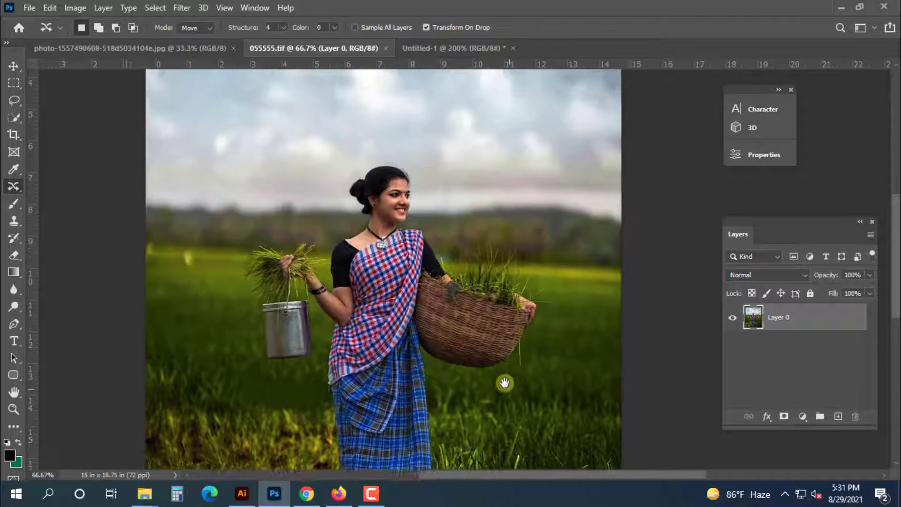
key("ctrl+plus")
scroll(507, 363, "down", 3)
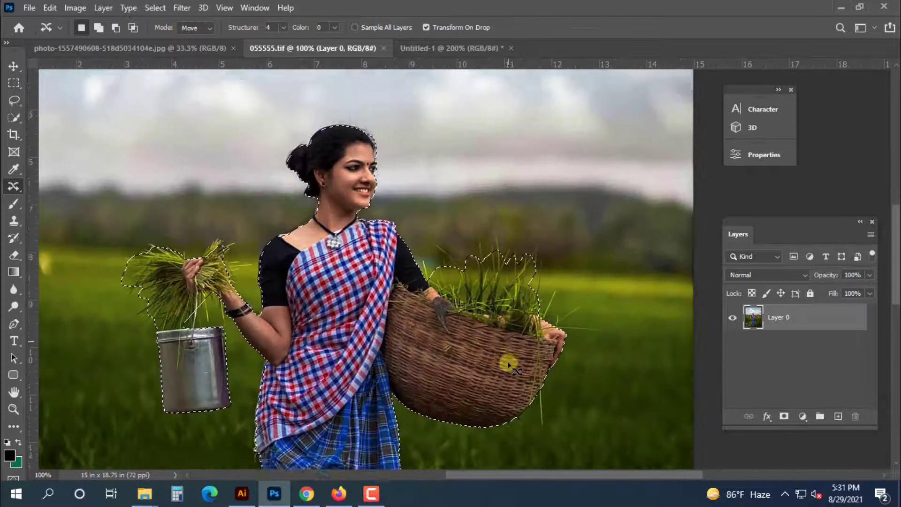
key("ctrl+minus")
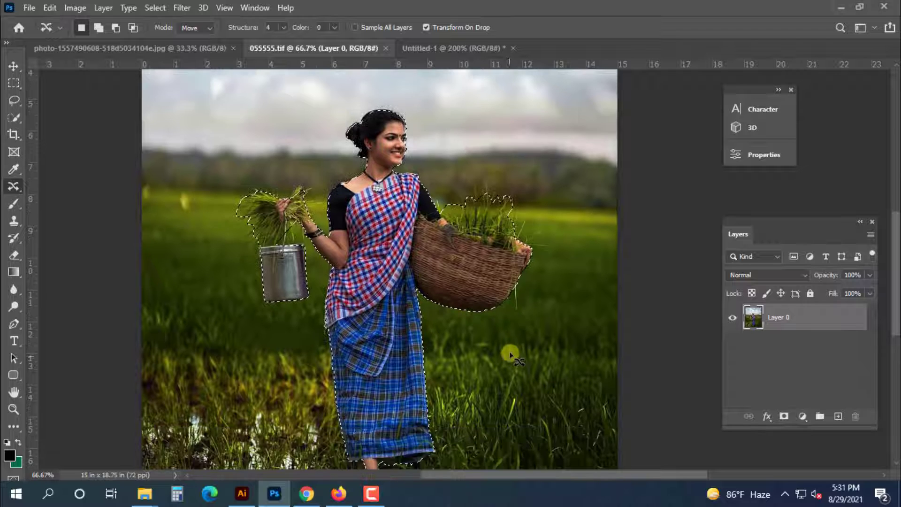
scroll(512, 356, "down", 3)
key("ctrl+minus")
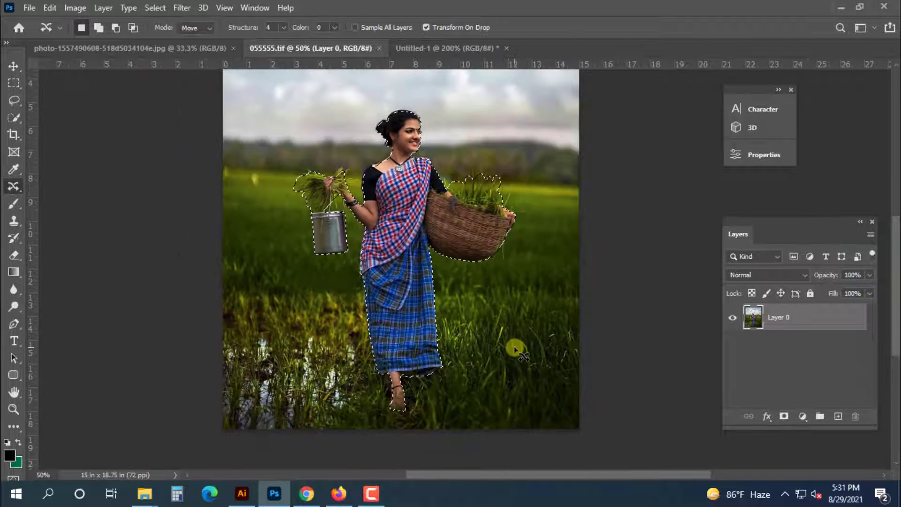
Feather the selection with a radius of 5 pixels
right_click(377, 113)
left_click(395, 141)
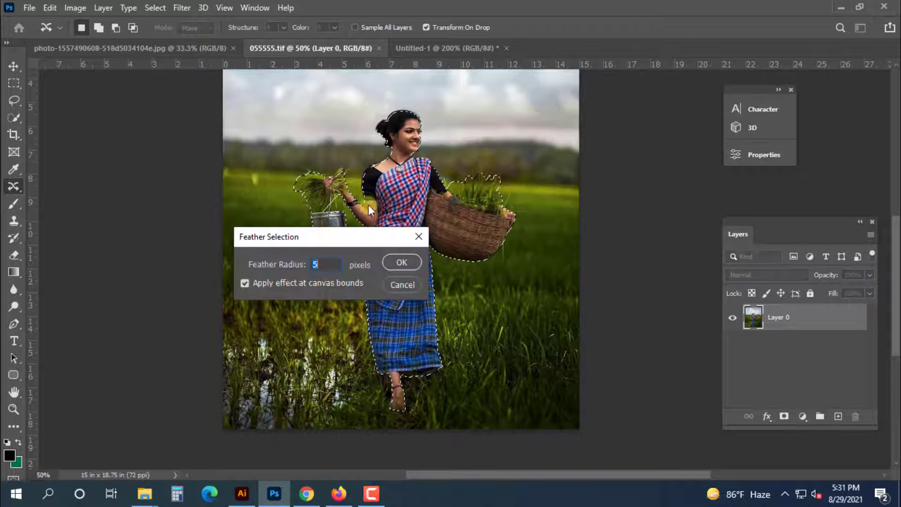
left_click(397, 268)
Copy the selected woman onto a new layer with Layer Via Copy
right_click(420, 183)
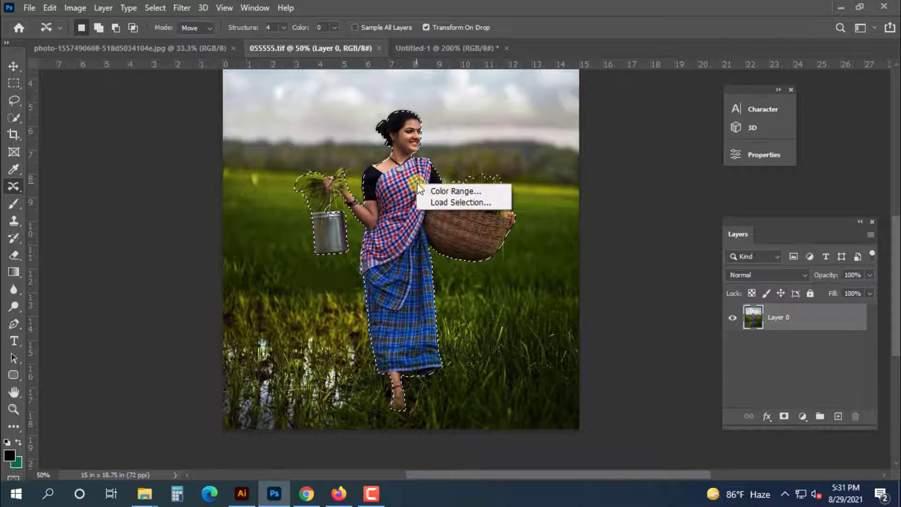
right_click(395, 108)
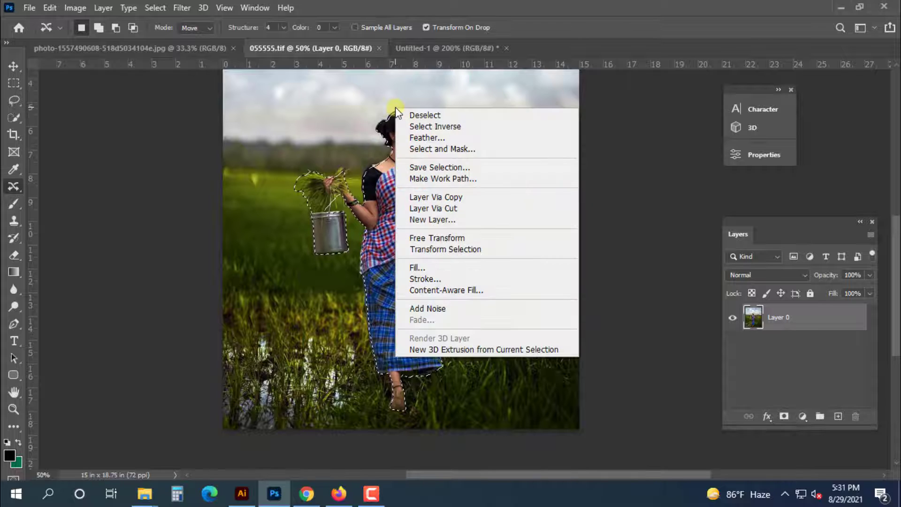
left_click(447, 198)
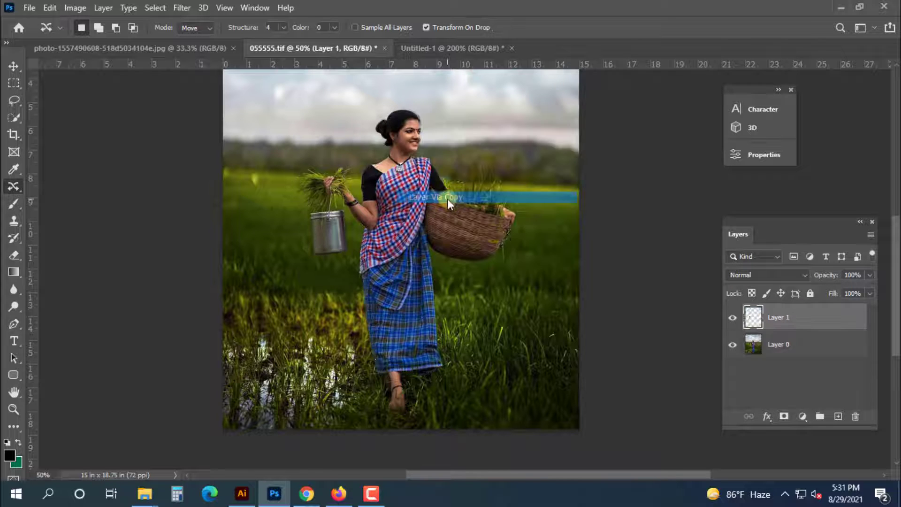
Switch to the Move tool and make the original photo layer, Layer 0, the active layer
left_click(13, 70)
left_click(219, 149)
left_click(257, 199)
scroll(271, 208, "up", 2)
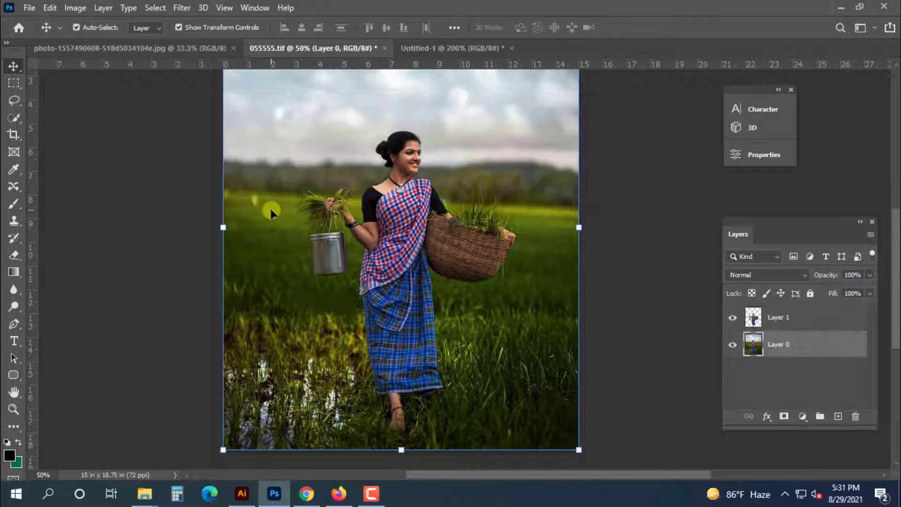
left_click(393, 279)
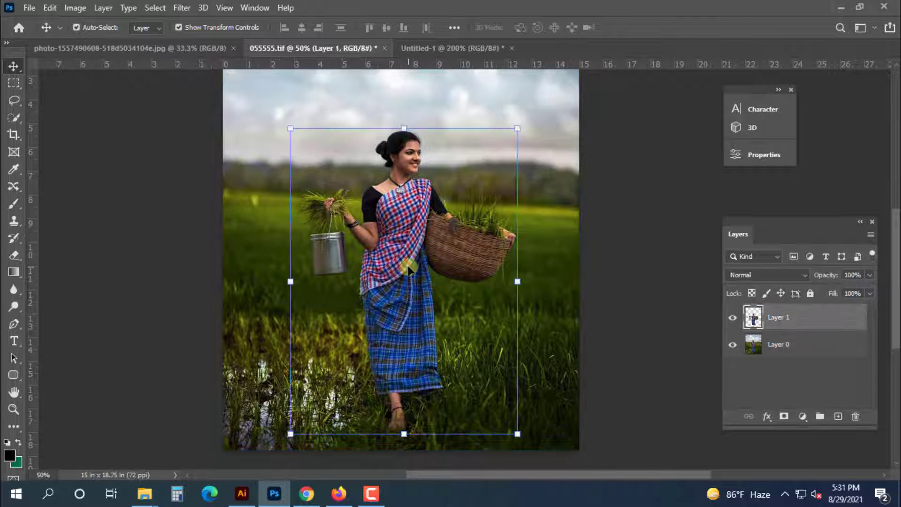
left_click(233, 216)
scroll(262, 226, "up", 2)
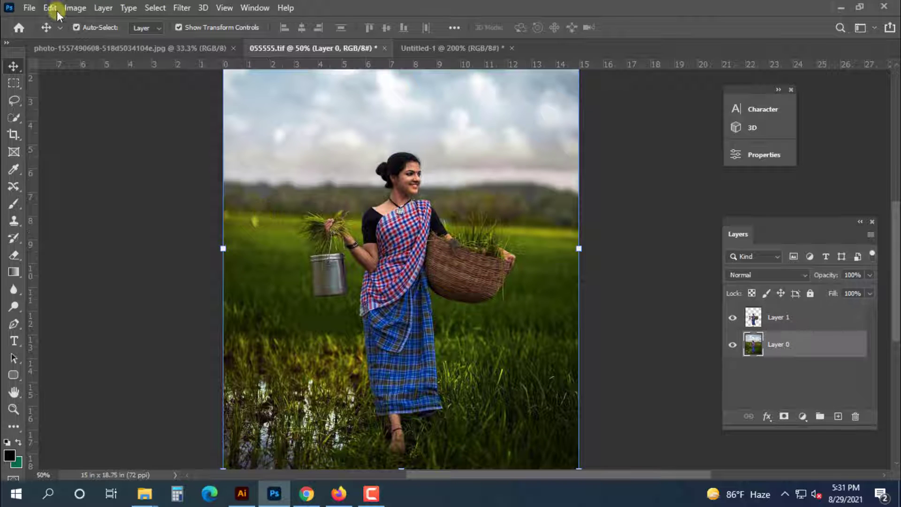
left_click(76, 8)
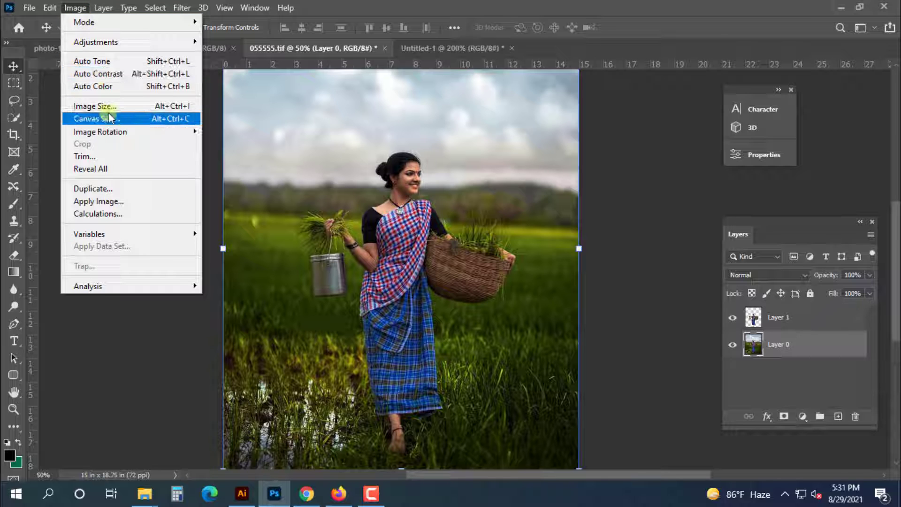
mouse_move(97, 43)
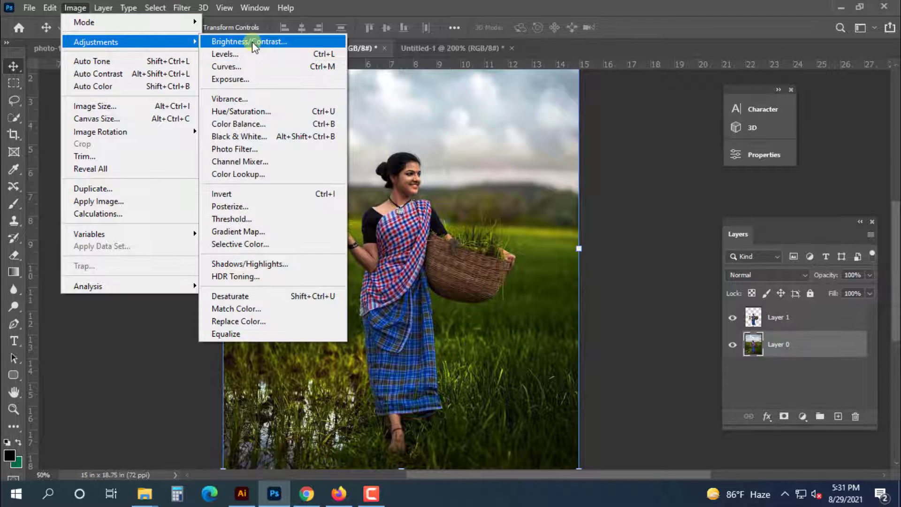
left_click(252, 41)
left_click_drag(694, 234, 691, 231)
key("Escape")
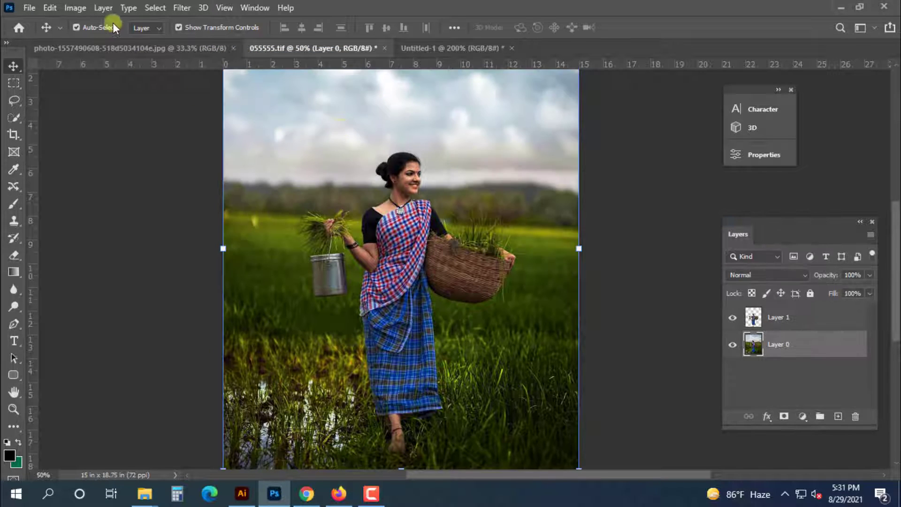
Brighten Layer 0 with a Curves adjustment, raising the RGB curve at input 179 to output 214
left_click(77, 8)
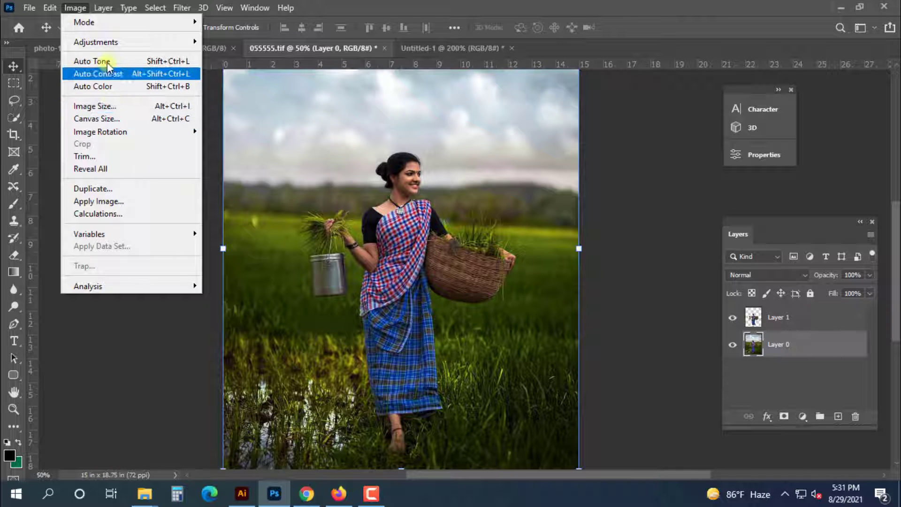
mouse_move(107, 46)
left_click(238, 68)
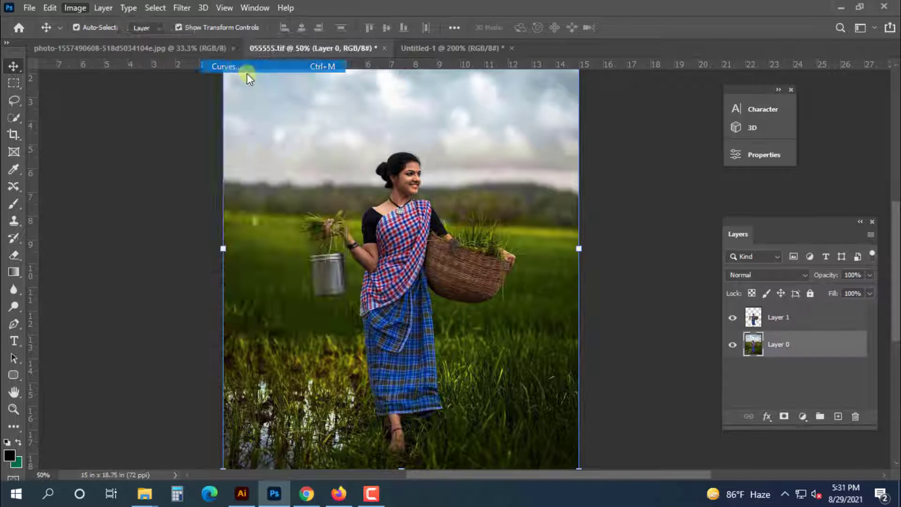
left_click_drag(501, 53, 798, 191)
left_click_drag(725, 279, 706, 274)
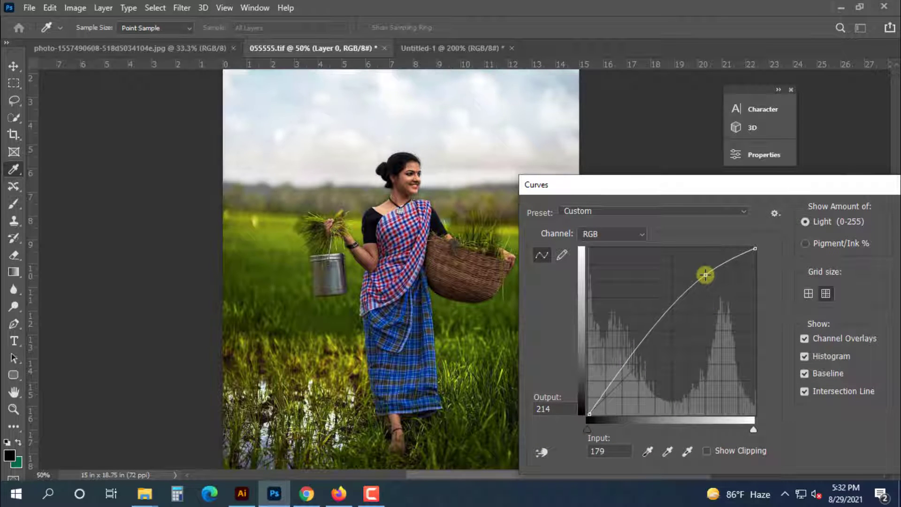
left_click_drag(801, 187, 652, 177)
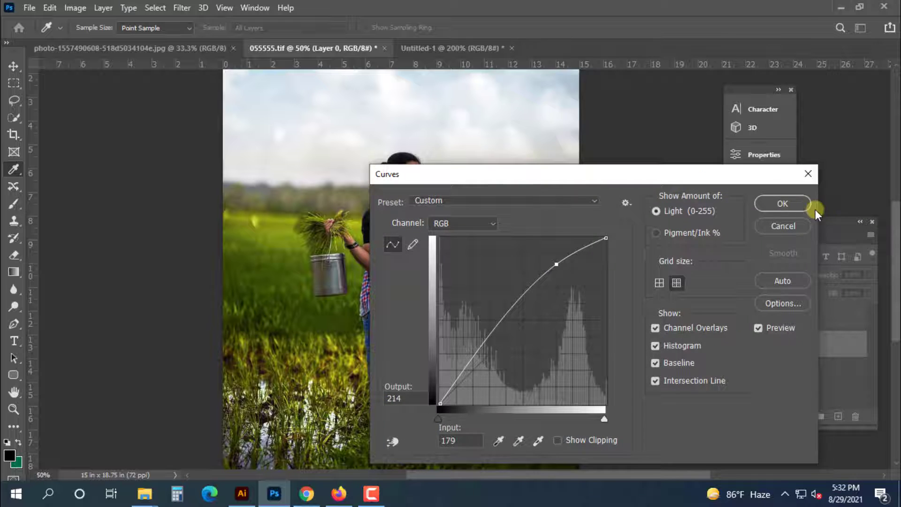
left_click(782, 203)
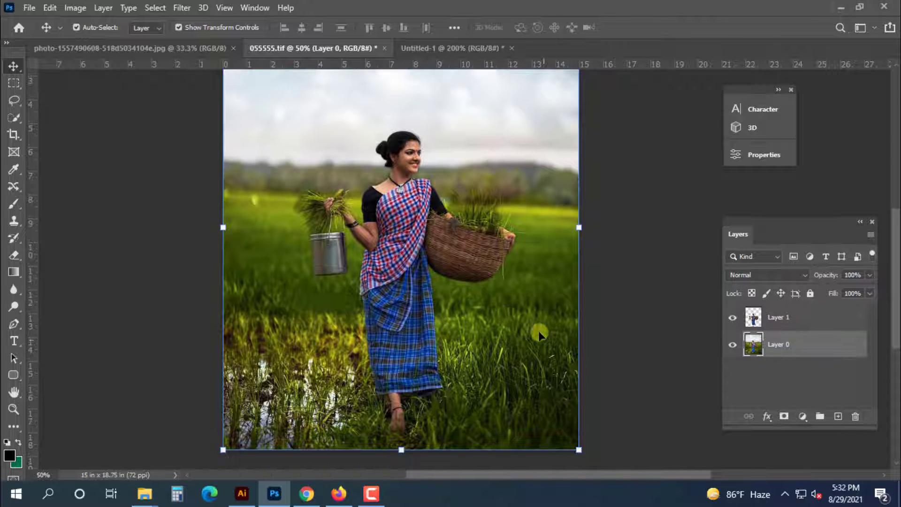
Brighten Layer 1 with a Curves adjustment, raising the RGB curve at input 184 to output 207
scroll(539, 335, "down", 2)
left_click(760, 326)
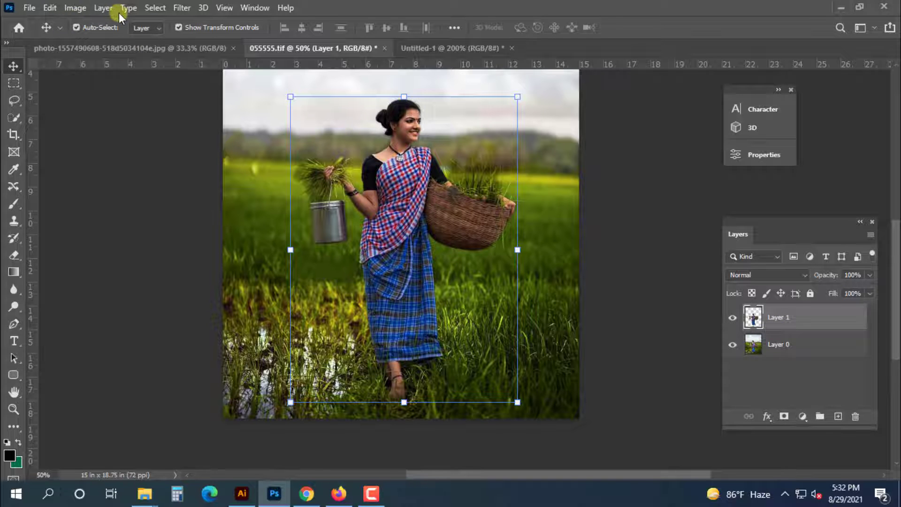
left_click(75, 9)
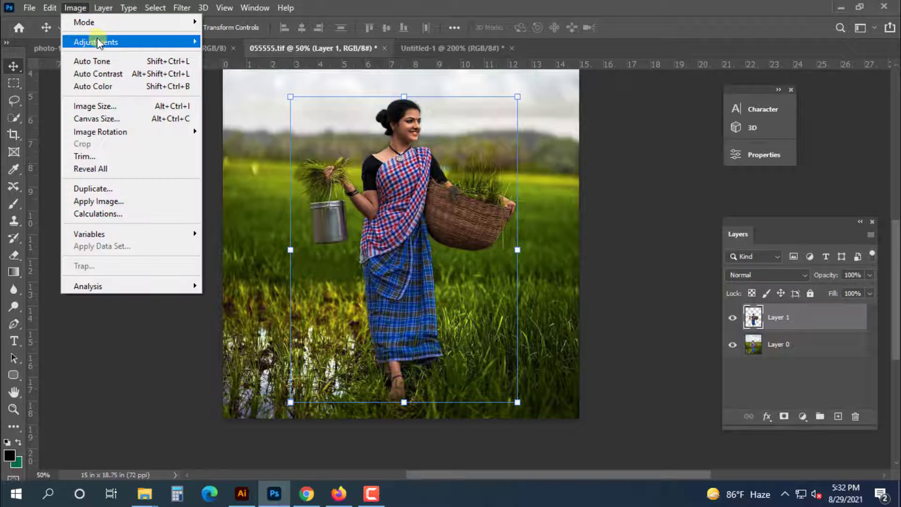
mouse_move(101, 41)
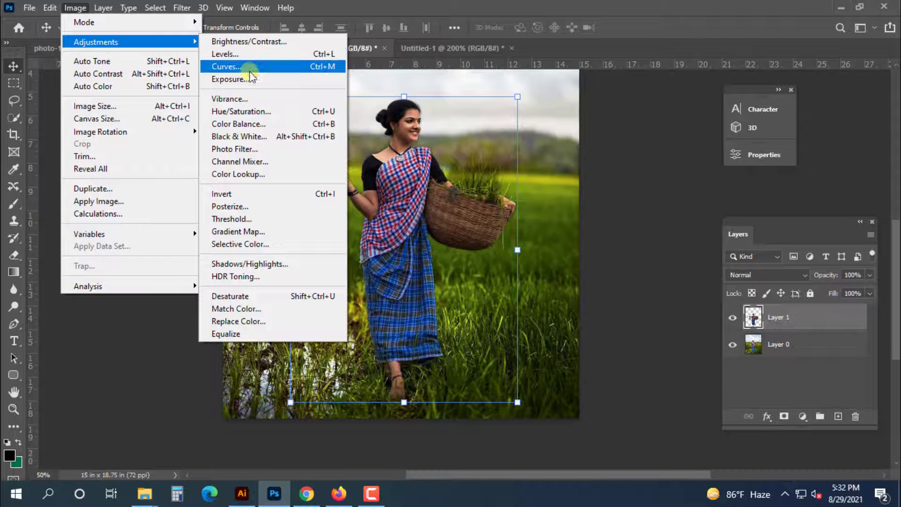
left_click(226, 66)
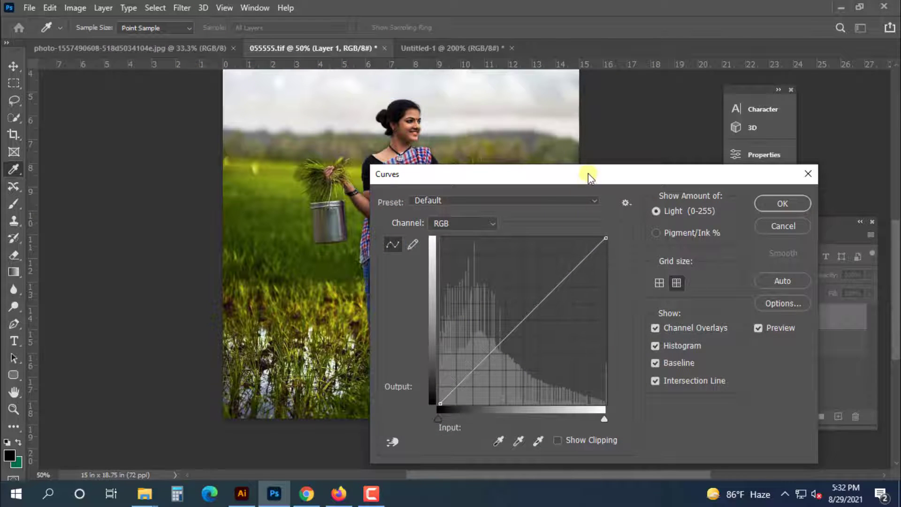
left_click_drag(588, 173, 700, 115)
left_click_drag(670, 227, 672, 210)
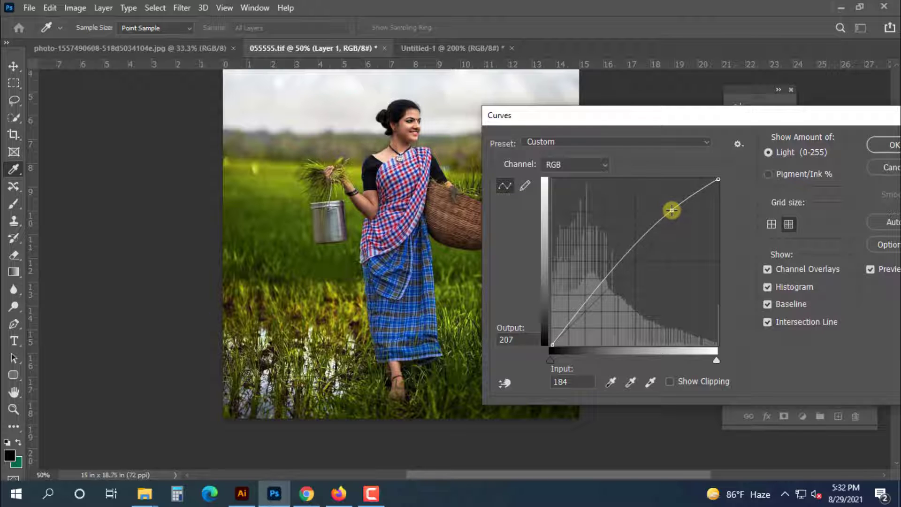
left_click(886, 146)
Make Layer 0 active and start Sky Replacement on it with a Lighting Adjustment of 71, keeping the photo in view
left_click(247, 387)
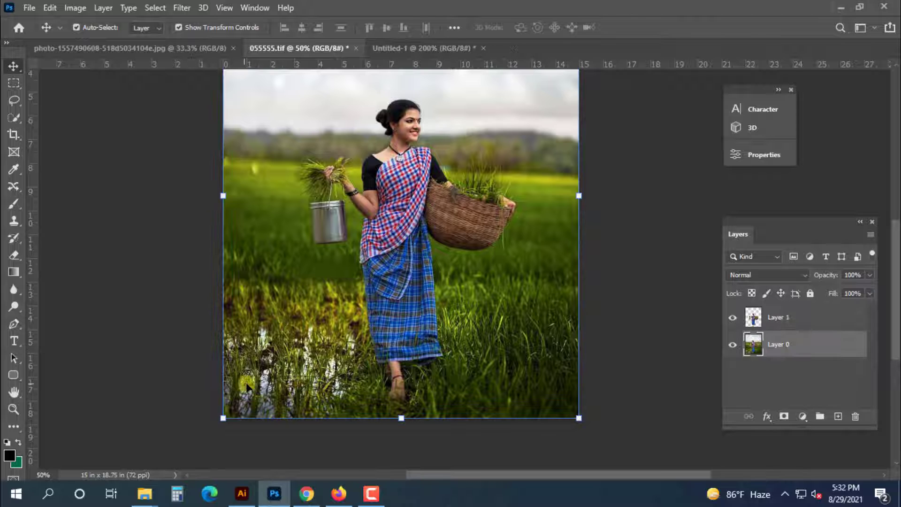
scroll(248, 386, "up", 3)
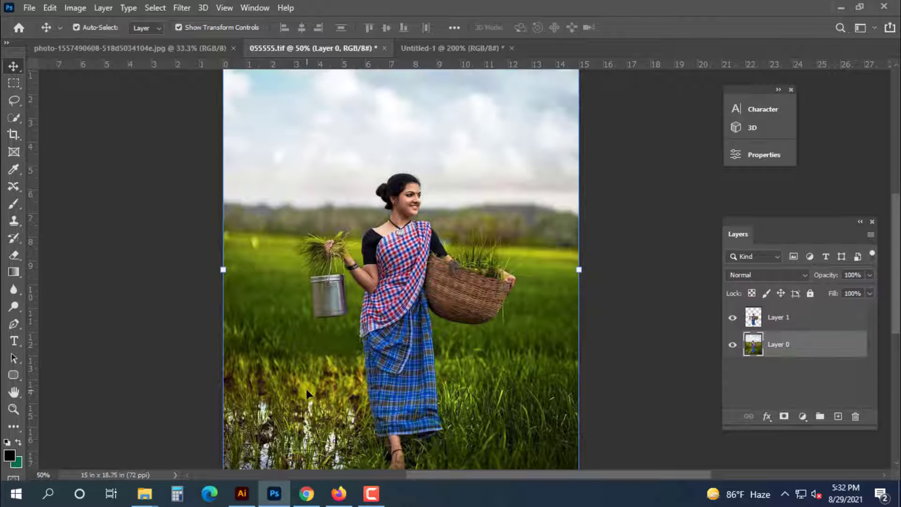
scroll(319, 404, "down", 1)
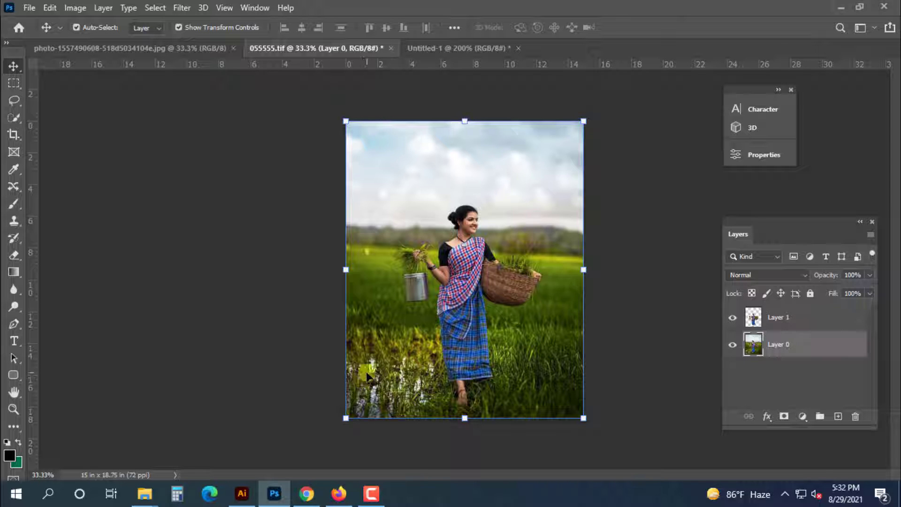
left_click(75, 8)
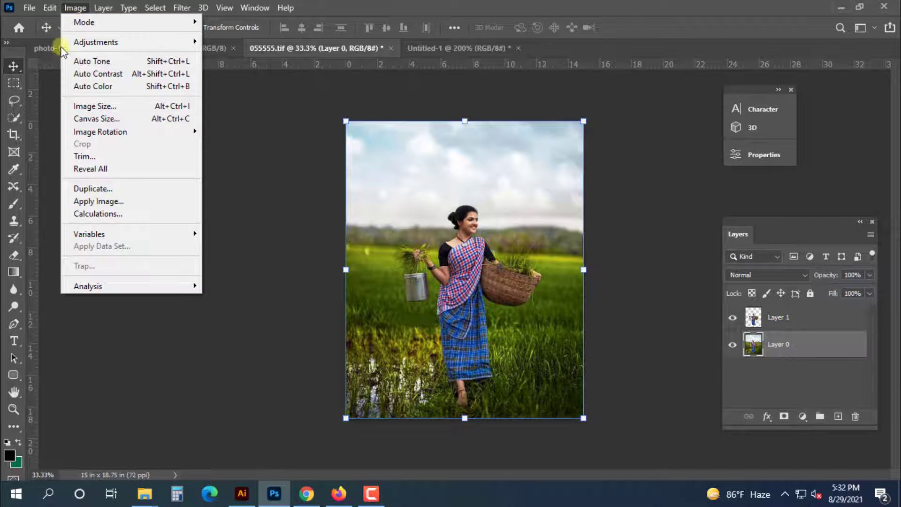
mouse_move(50, 8)
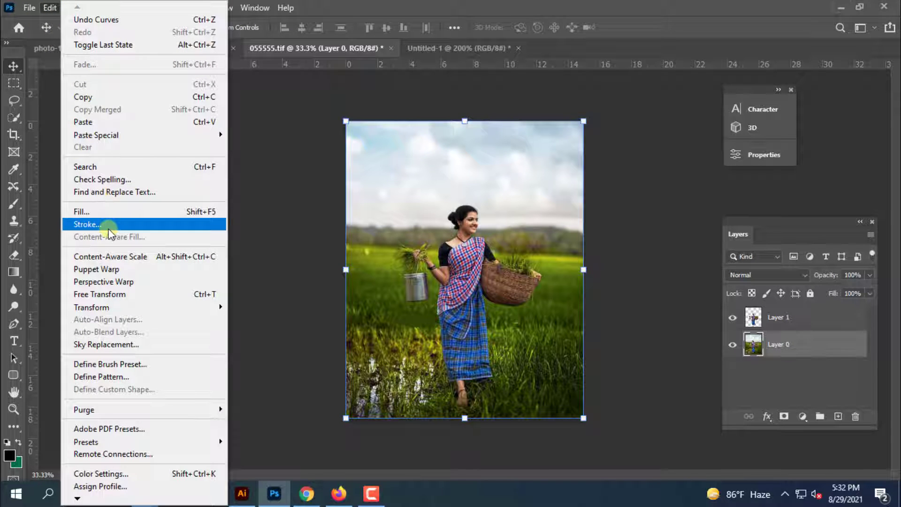
left_click(147, 344)
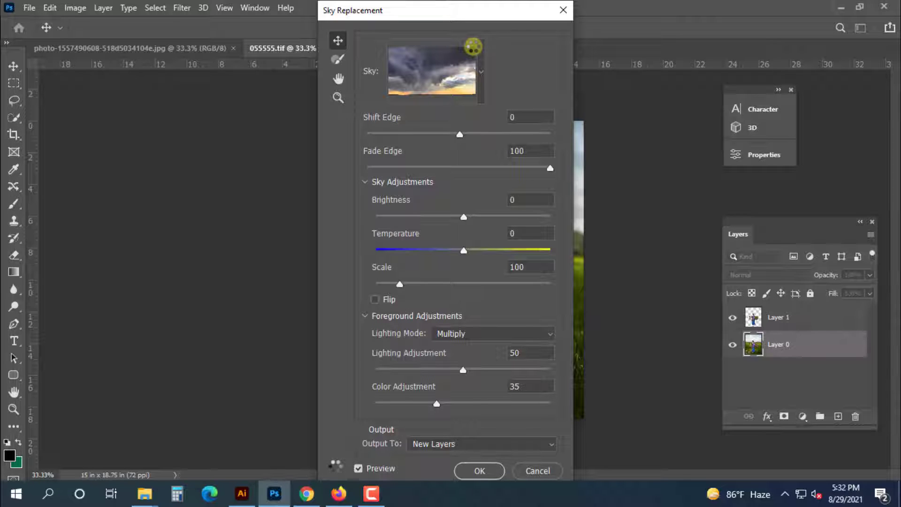
left_click_drag(463, 370, 498, 370)
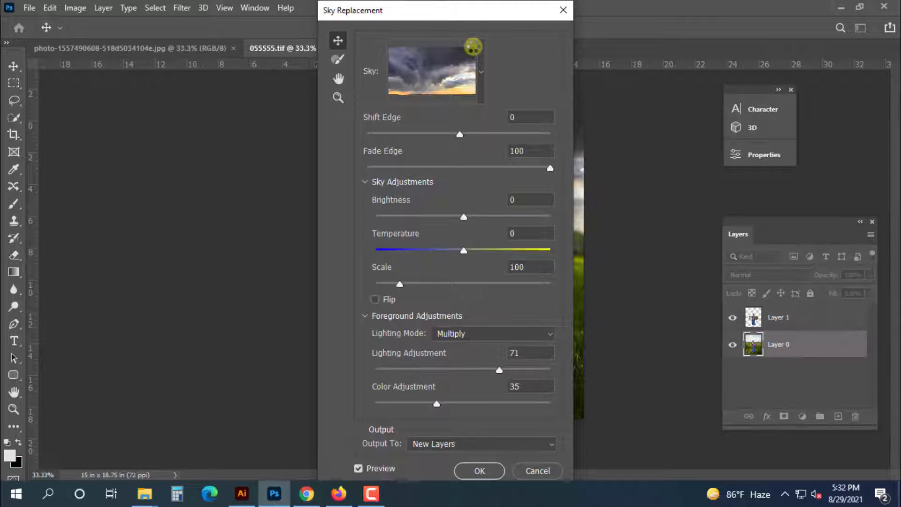
left_click_drag(473, 23, 230, 40)
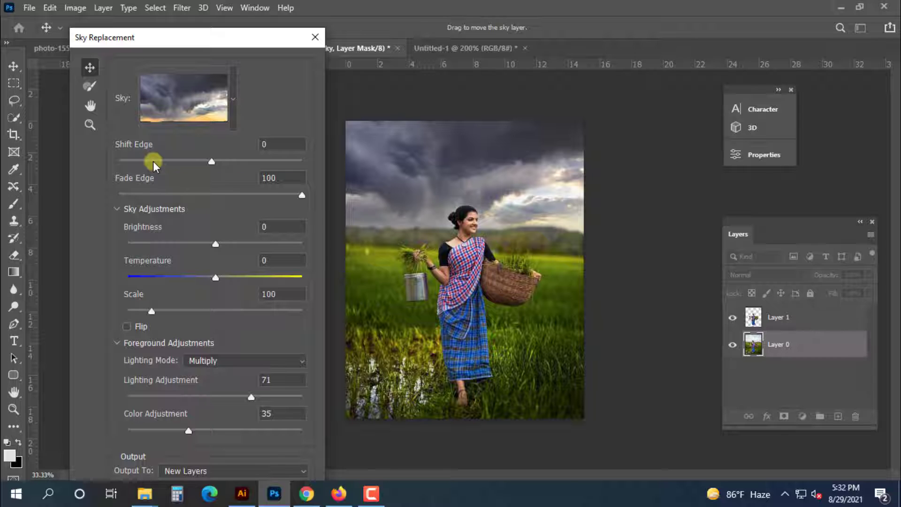
Choose the dark blue sky with wispy clouds from the Blue Skies presets as the replacement sky
left_click(227, 98)
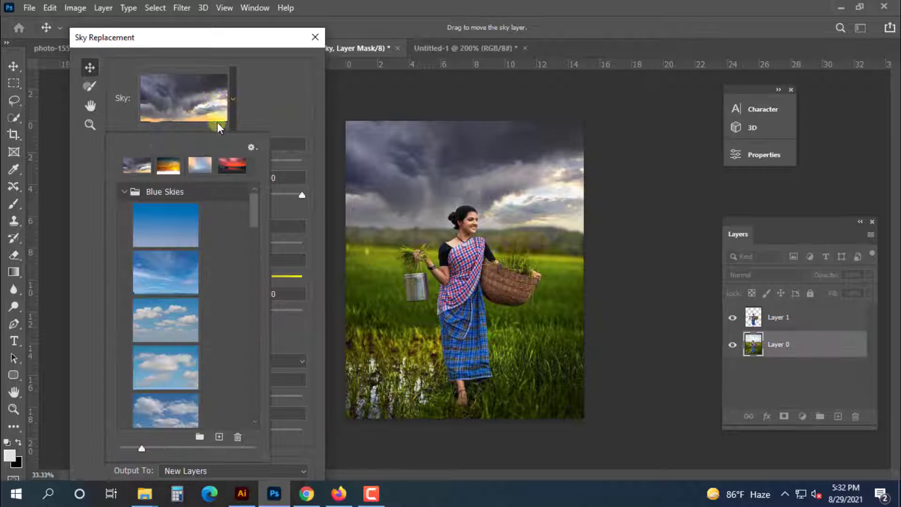
scroll(228, 299, "down", 5)
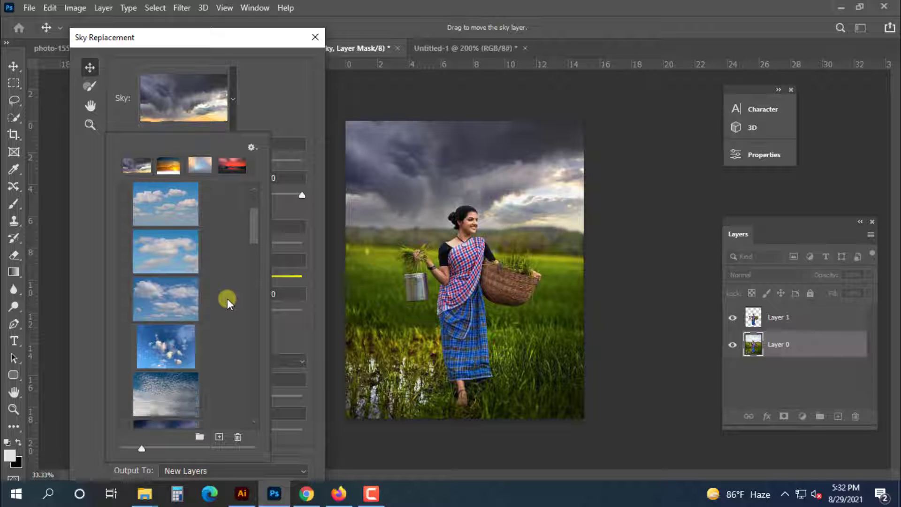
scroll(227, 299, "down", 2)
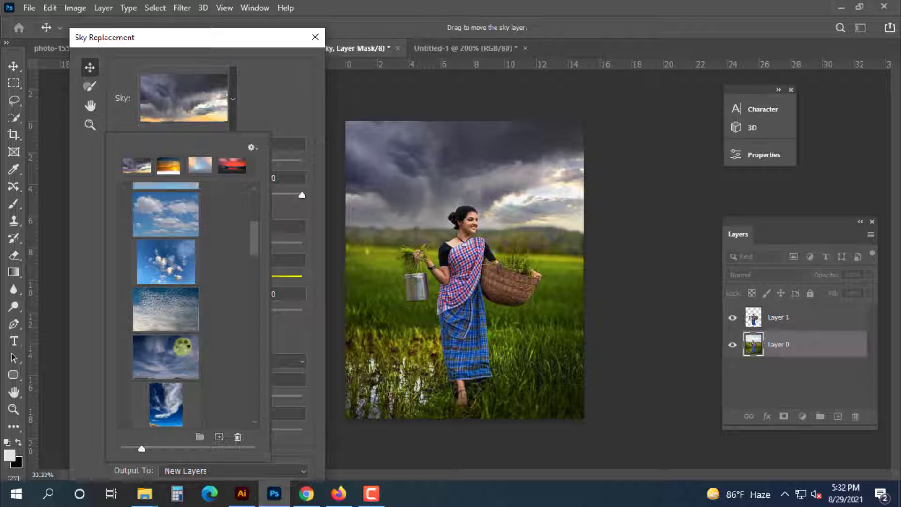
left_click(182, 347)
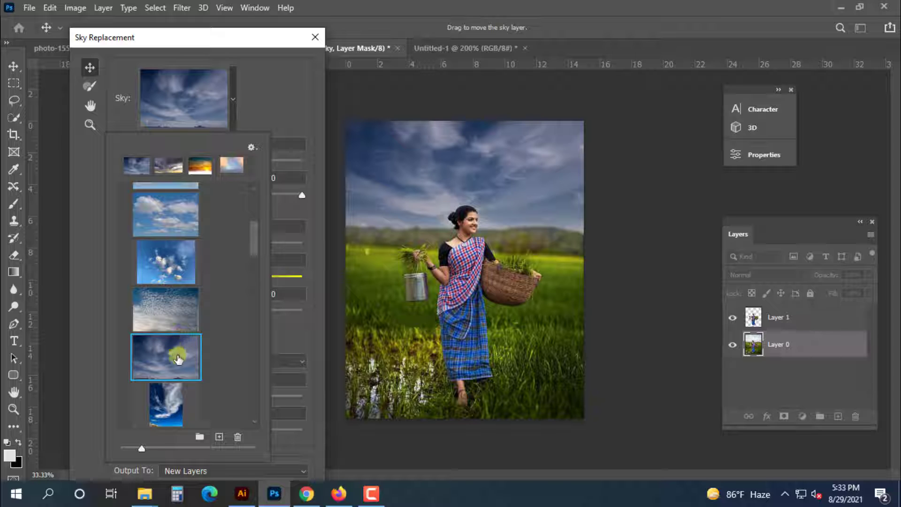
Browse the remaining sky presets and try the first cloudy sky in the Sunsets group
scroll(179, 359, "down", 10)
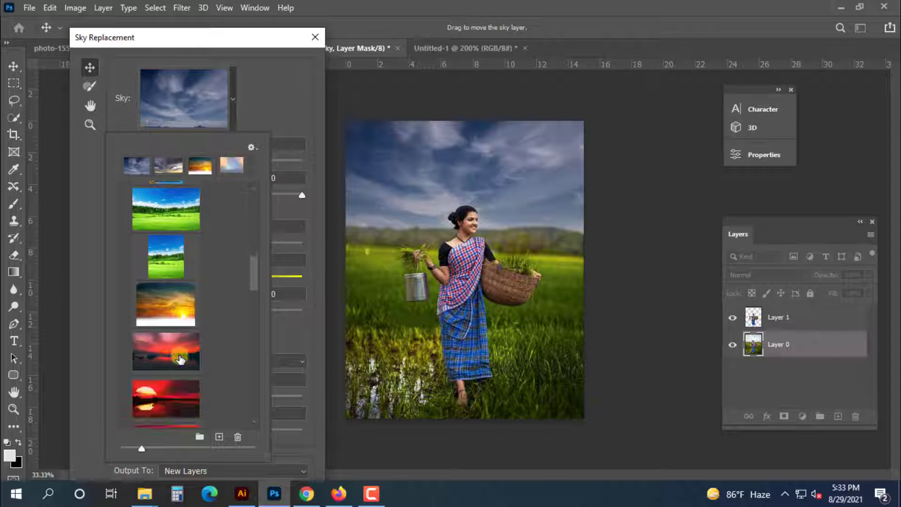
scroll(180, 360, "down", 8)
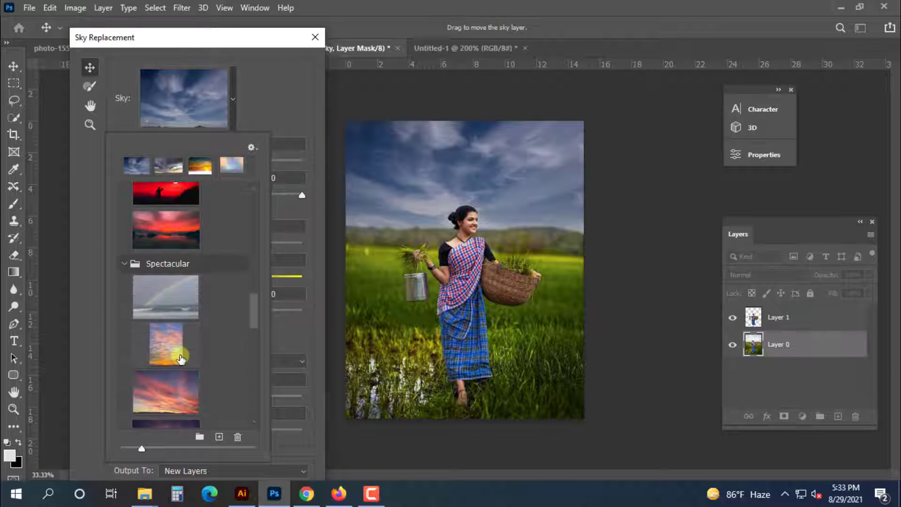
scroll(181, 359, "down", 8)
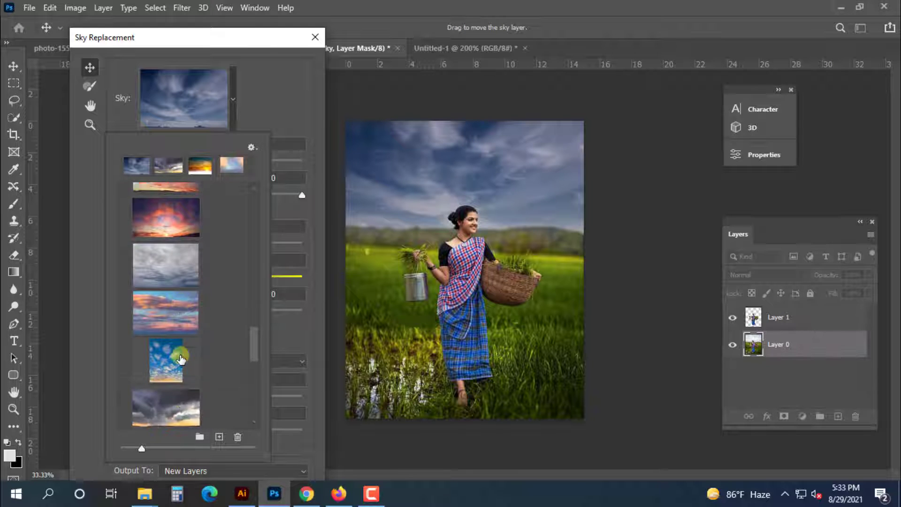
scroll(180, 359, "down", 4)
scroll(186, 380, "down", 1)
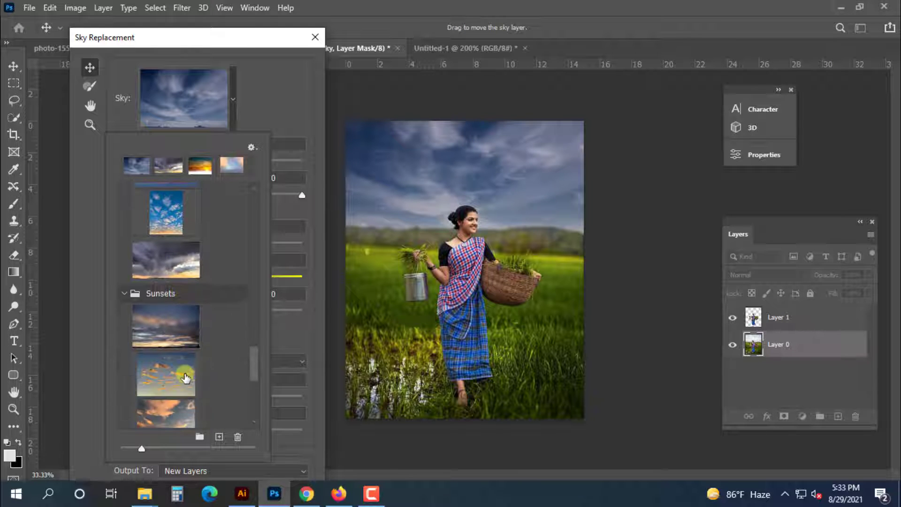
left_click(179, 336)
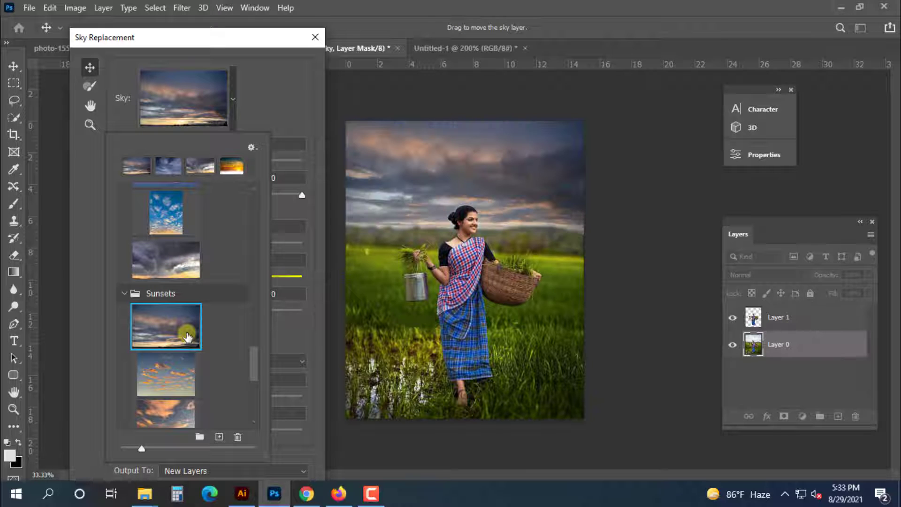
Try the dark blue and purple dusk sky near the end of the Sunsets group
scroll(186, 329, "down", 3)
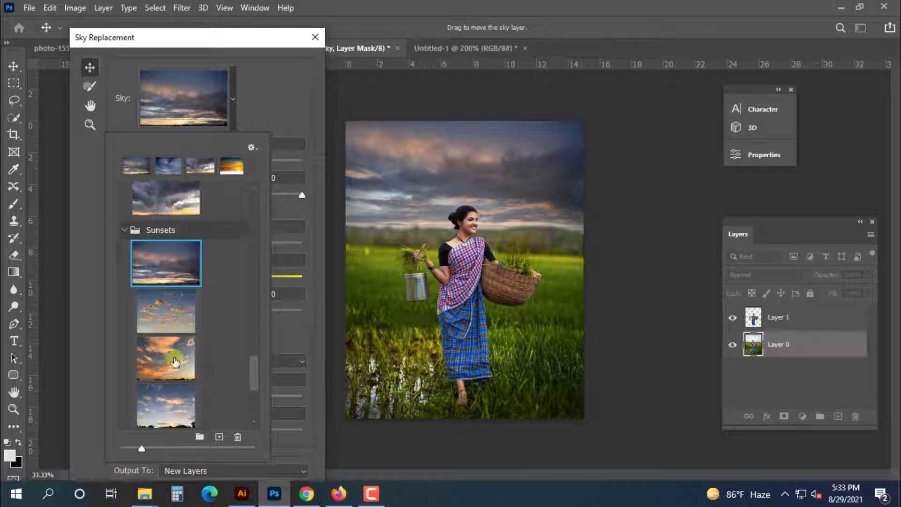
scroll(175, 371, "down", 2)
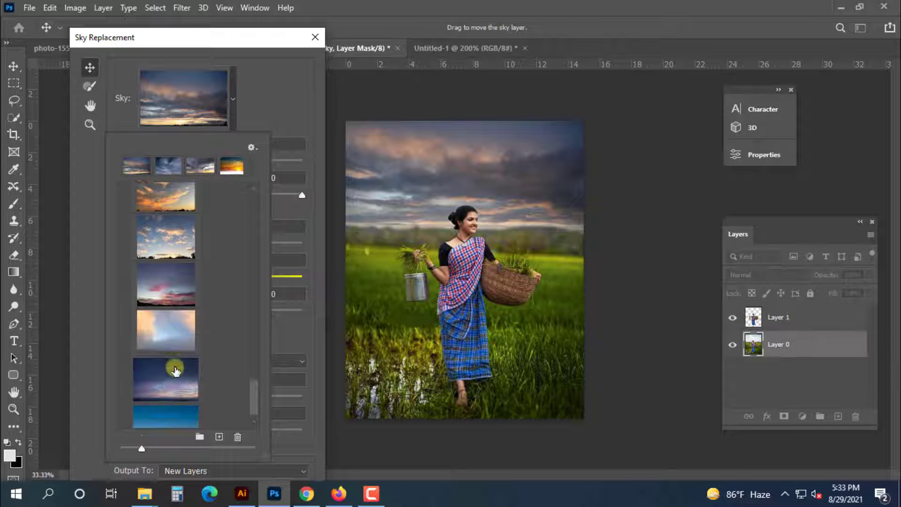
left_click(178, 357)
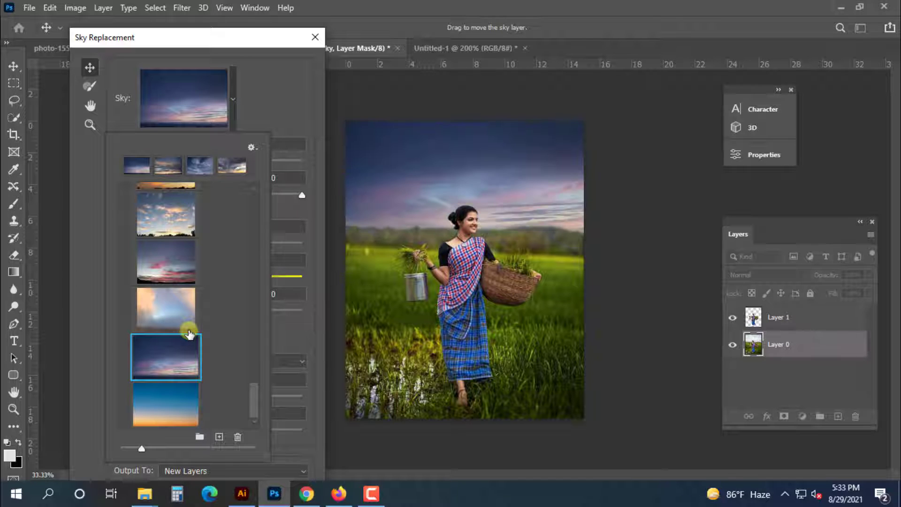
Return to the Blue Skies presets, reselect the dark blue wispy-cloud sky and close the sky picker
scroll(207, 291, "up", 5)
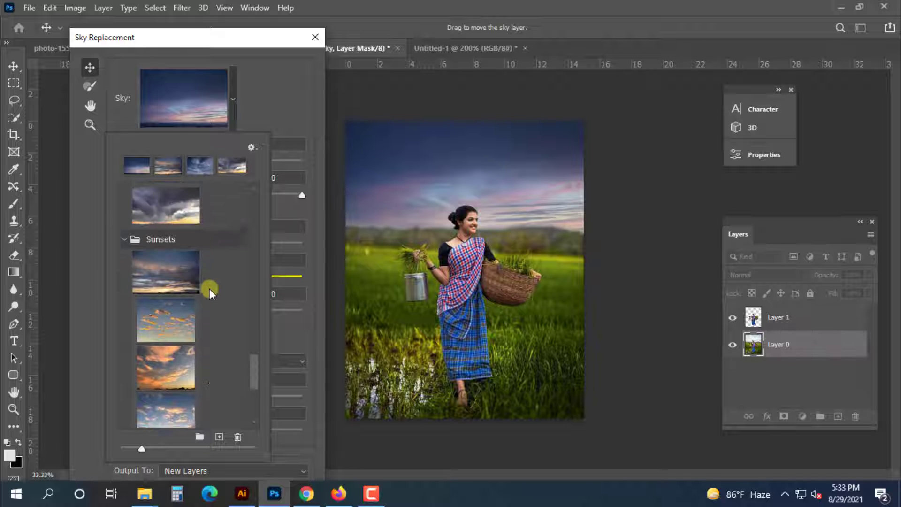
scroll(210, 289, "up", 6)
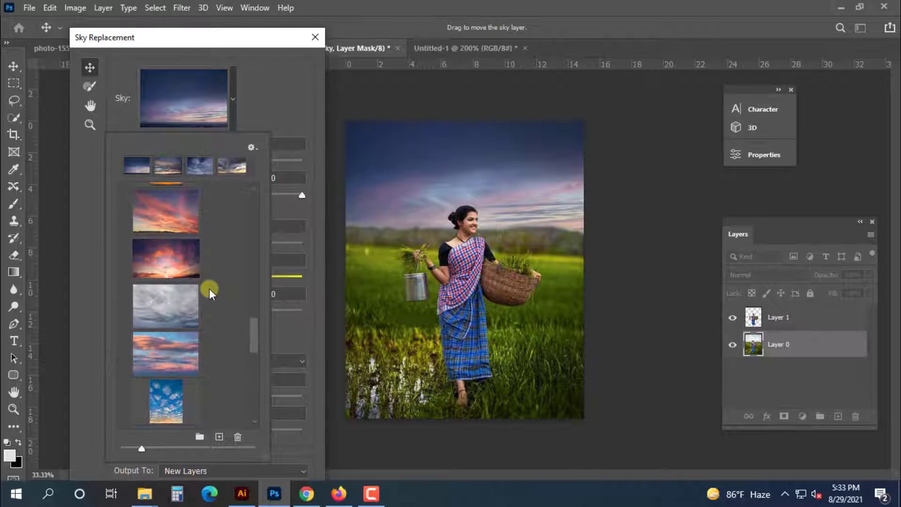
scroll(210, 289, "up", 6)
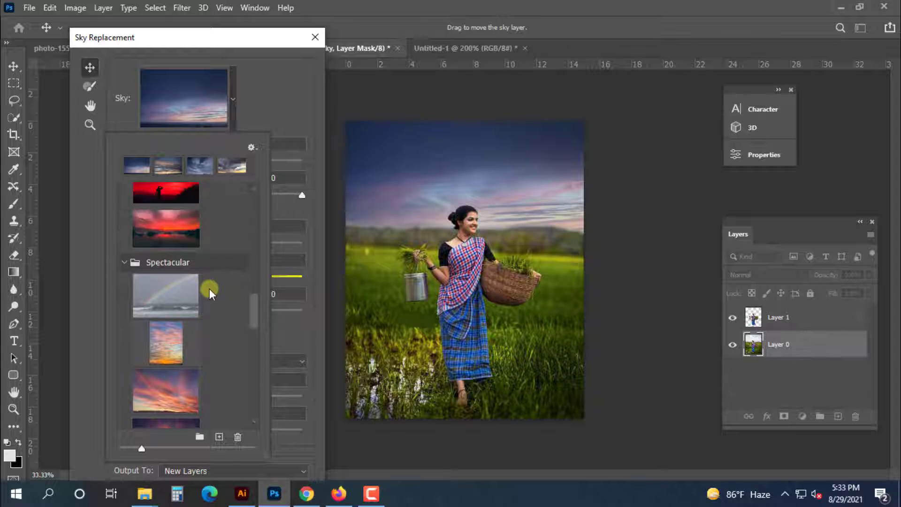
scroll(210, 289, "up", 6)
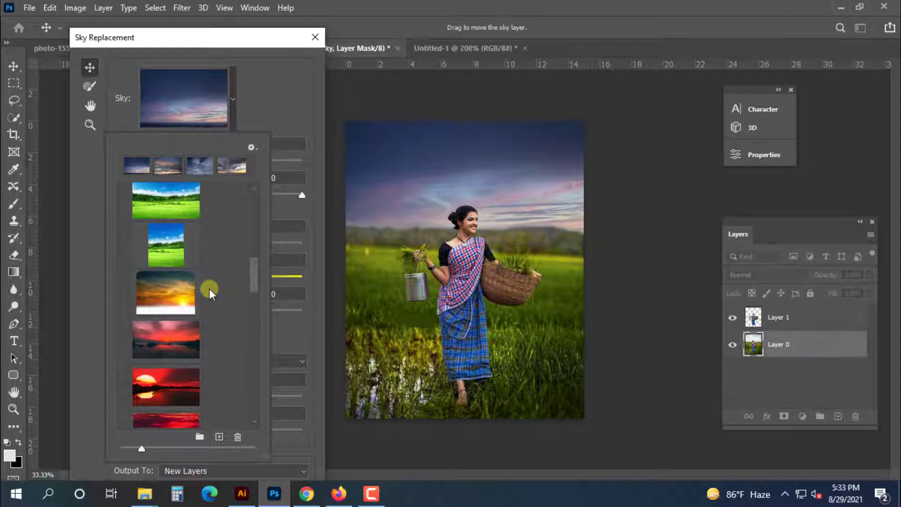
scroll(210, 289, "up", 3)
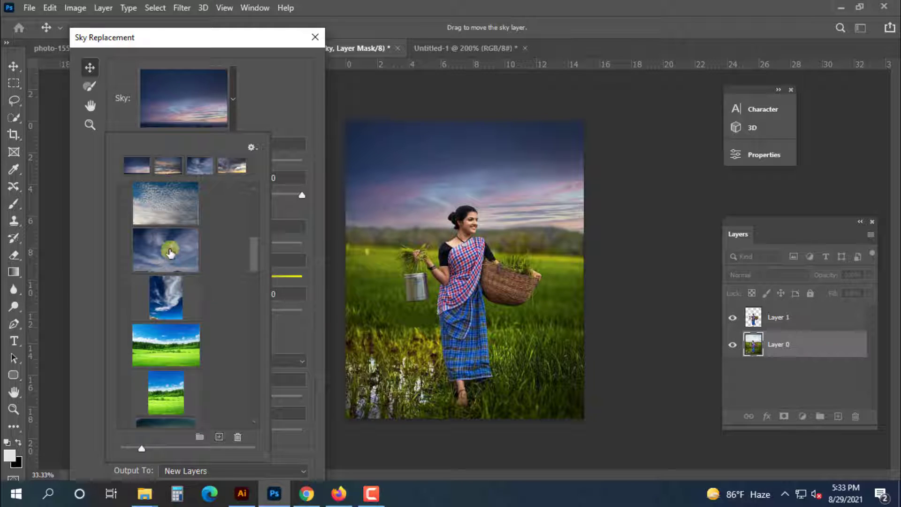
left_click(169, 248)
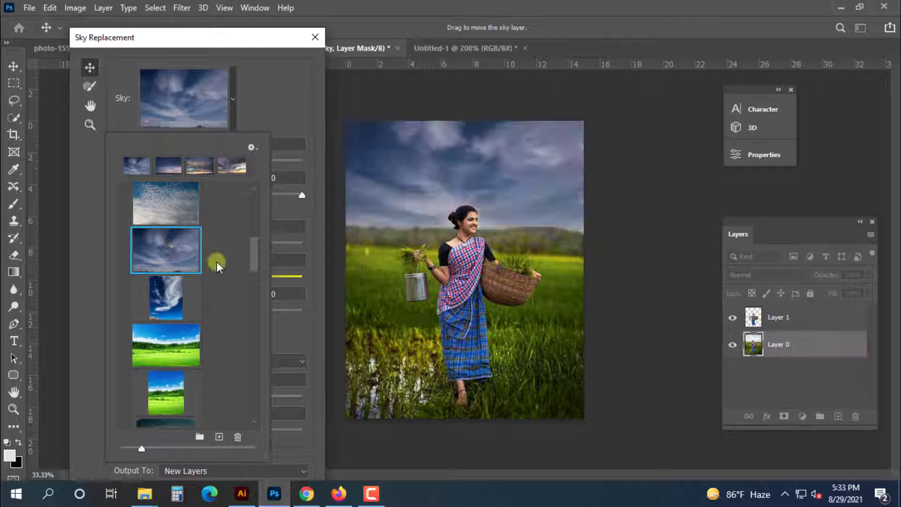
left_click(288, 111)
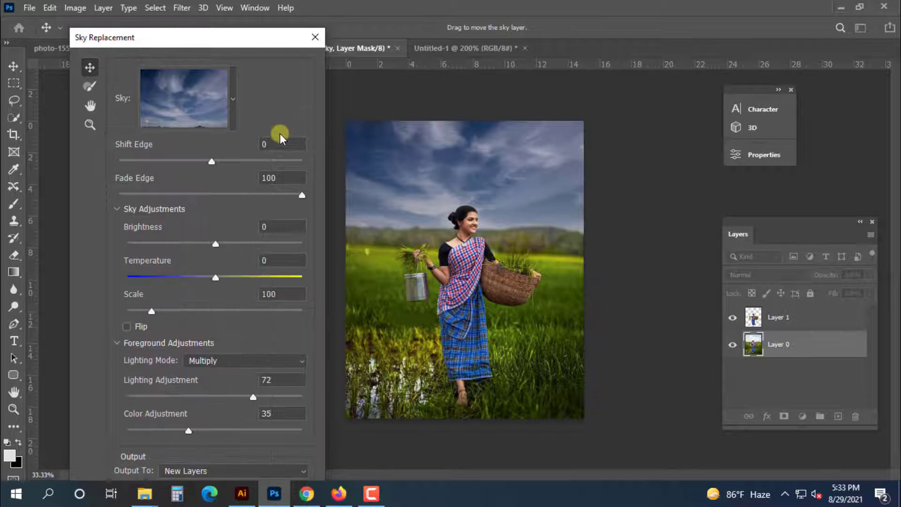
Set Shift Edge to -7, Temperature to 9, Lighting Adjustment to 89 and Color Adjustment to 48, and apply the sky replacement to new layers
mouse_move(205, 166)
left_mouse_down()
mouse_move(231, 163)
mouse_move(185, 159)
mouse_move(204, 161)
left_mouse_up()
mouse_move(220, 271)
left_mouse_down()
mouse_move(244, 277)
mouse_move(223, 278)
left_mouse_up()
mouse_move(195, 432)
left_mouse_down()
mouse_move(221, 432)
mouse_move(212, 429)
left_mouse_up()
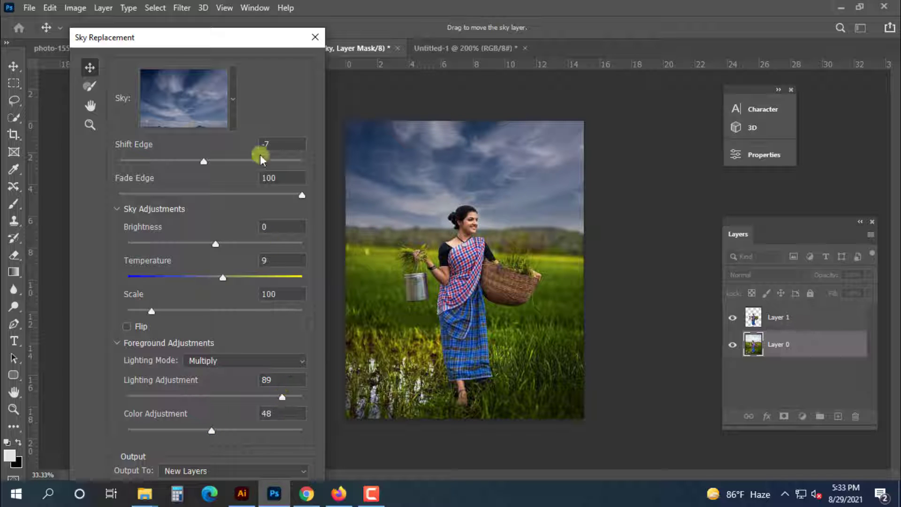
left_click_drag(282, 38, 451, 7)
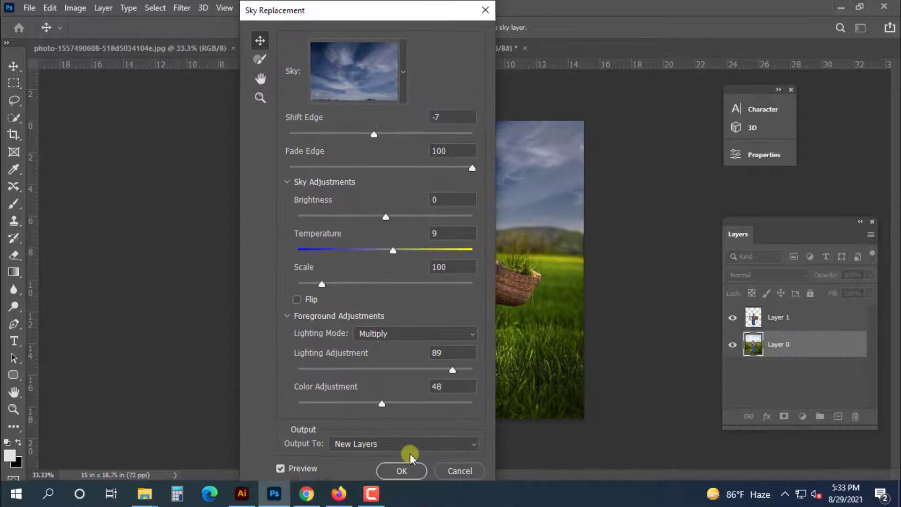
left_click(401, 471)
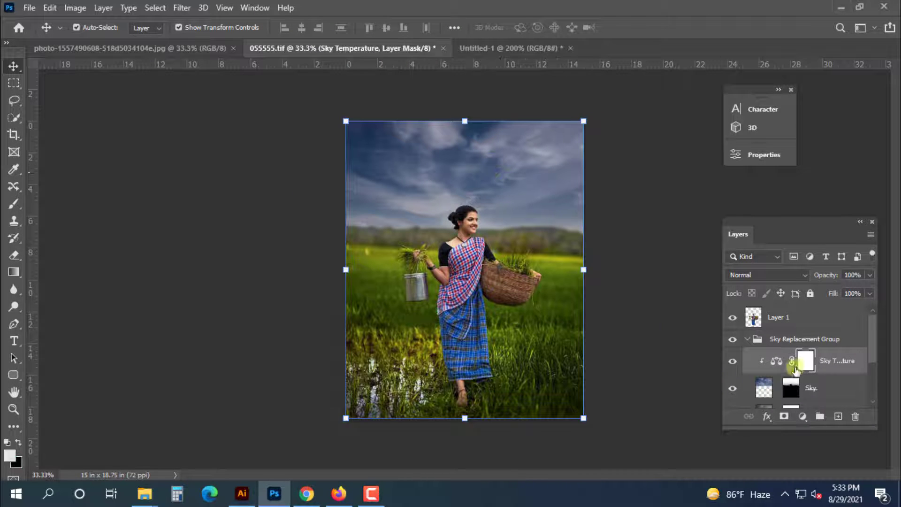
Apply a darkening Curves adjustment to the Sky Temperature layer's mask
left_click(74, 8)
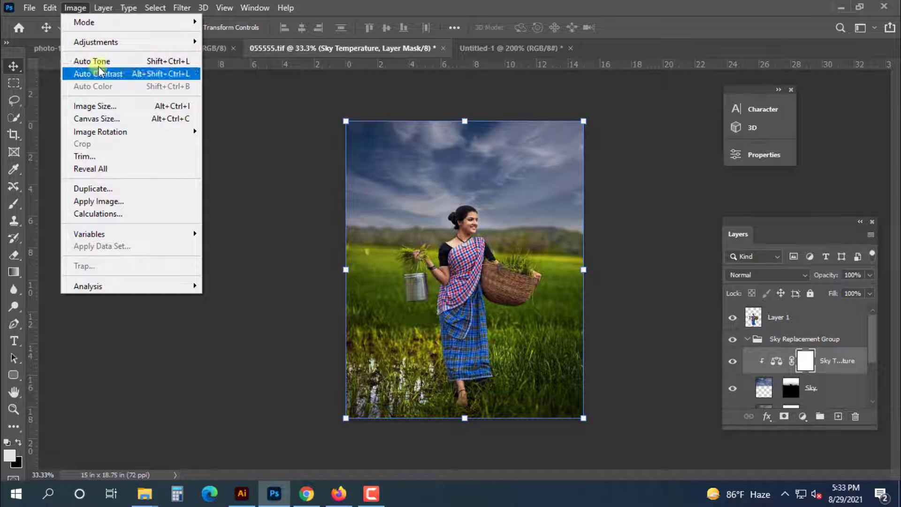
mouse_move(108, 43)
left_click(242, 66)
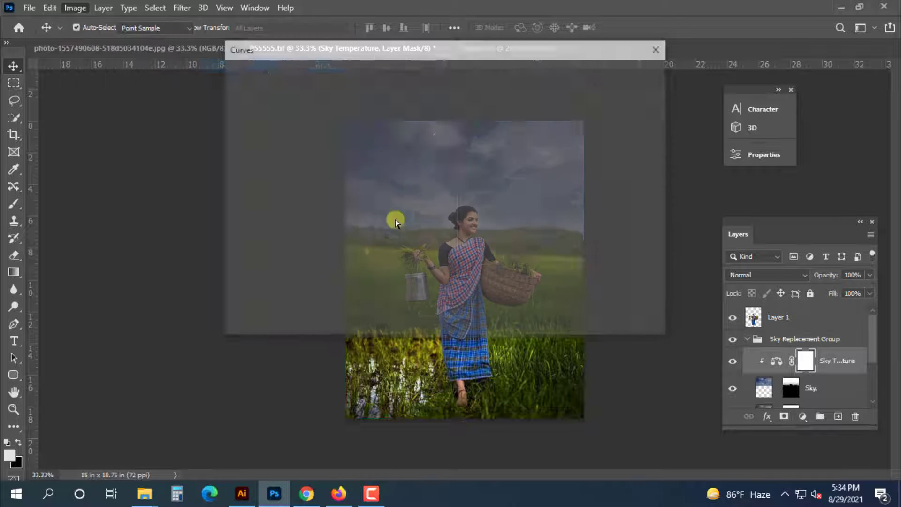
left_click_drag(483, 55, 381, 270)
left_click_drag(298, 379, 315, 397)
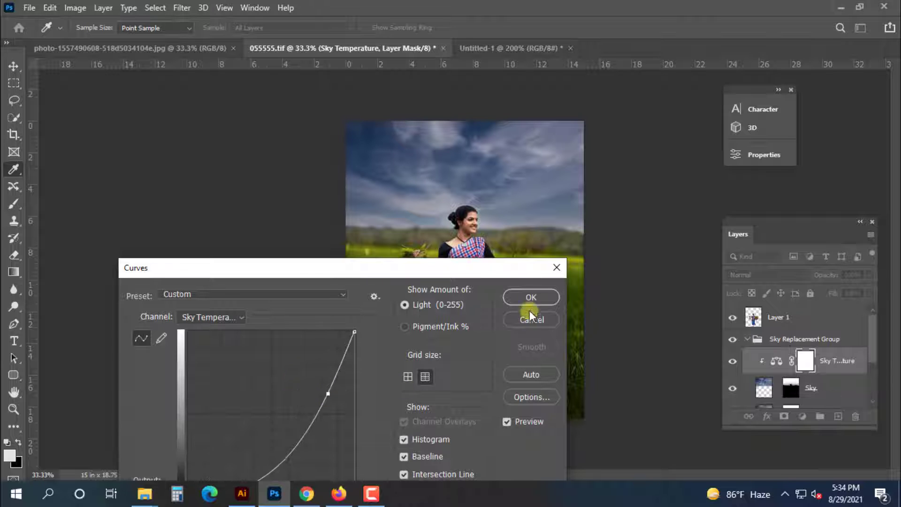
left_click(531, 297)
Add a Hue/Saturation adjustment layer directly above Layer 0, beneath the Foreground Color layer
key("ctrl+plus")
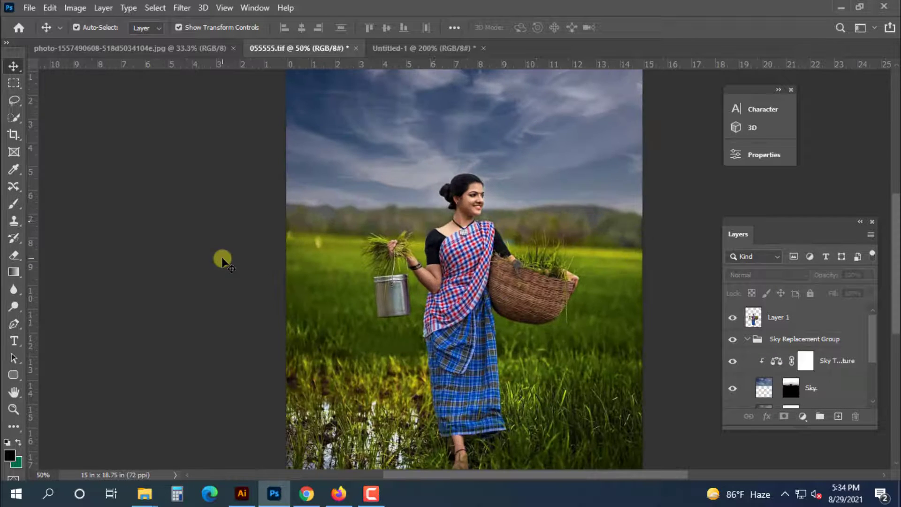
scroll(432, 240, "down", 2)
key("ctrl+plus")
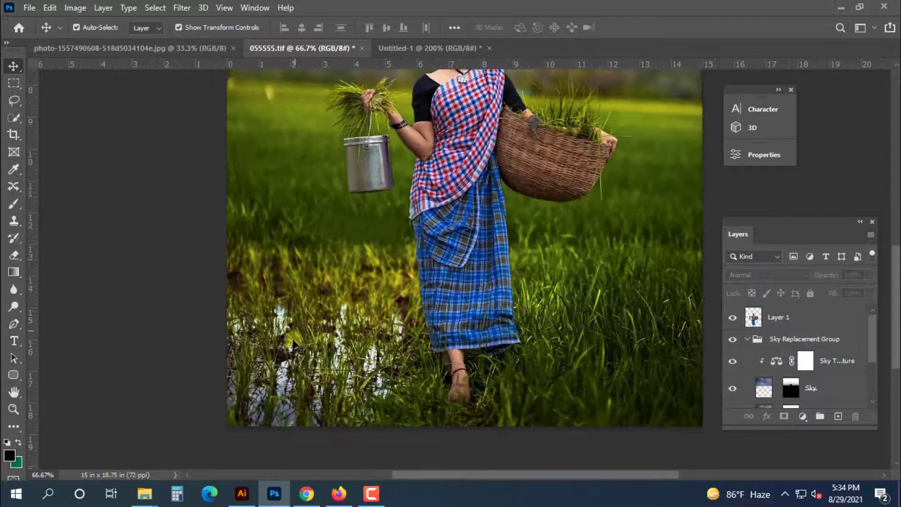
left_click(294, 321)
scroll(295, 325, "down", 2)
key("ctrl+plus")
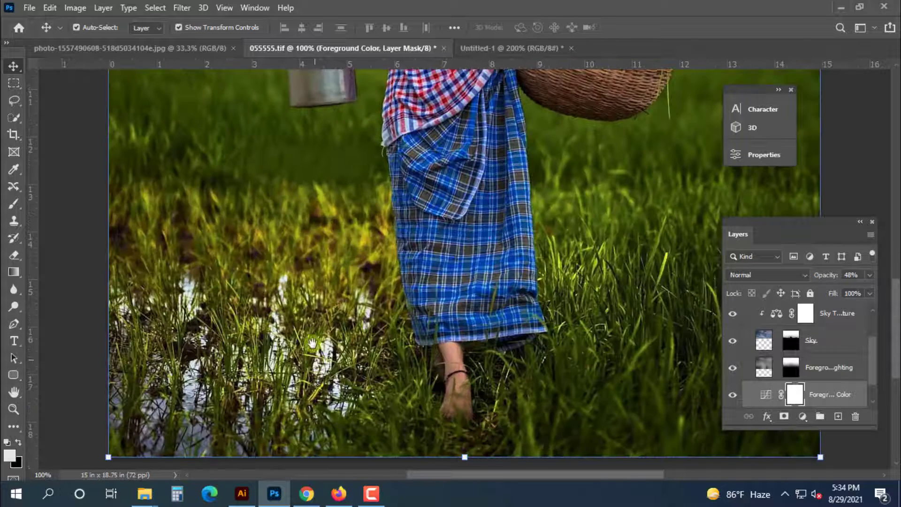
scroll(279, 179, "up", 3)
right_click(184, 305)
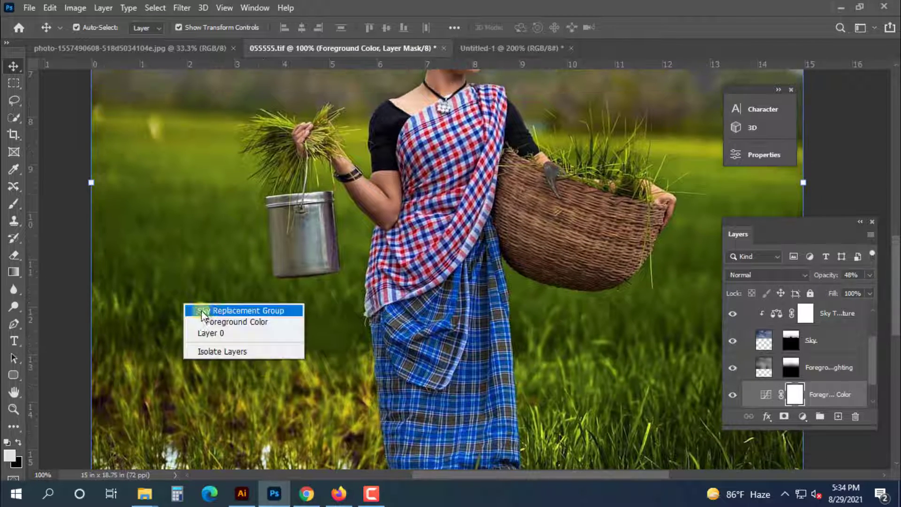
left_click(209, 322)
scroll(657, 381, "down", 1)
scroll(826, 367, "down", 1)
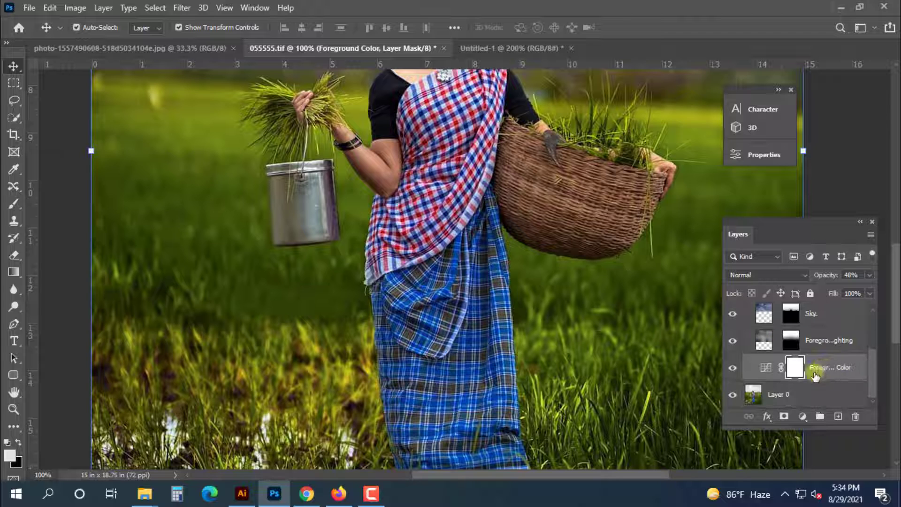
left_click(760, 399)
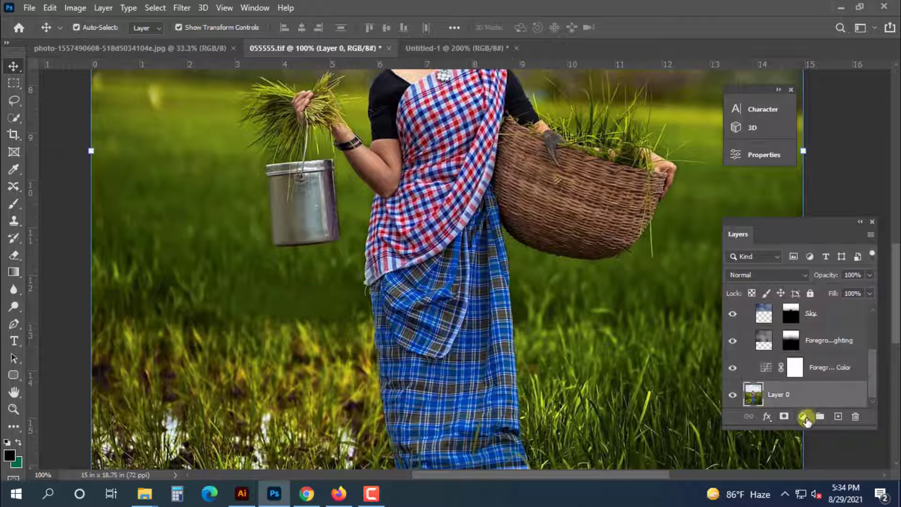
left_click(806, 418)
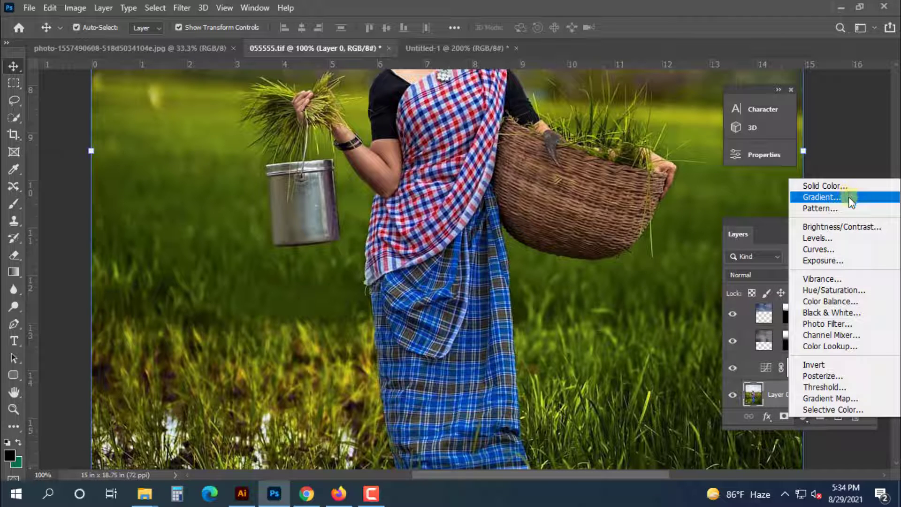
left_click(826, 291)
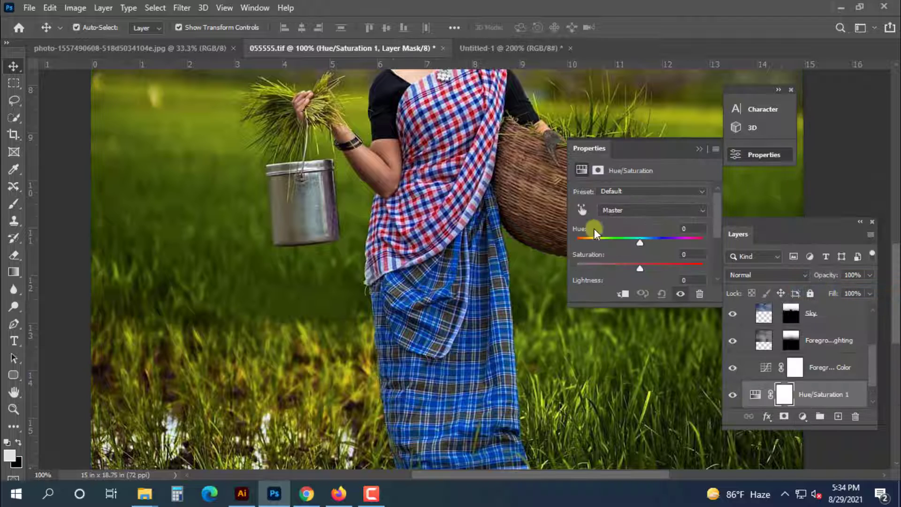
Sample the field to target the Yellows range of the Hue/Saturation layer and set its Hue to +28
left_click(582, 212)
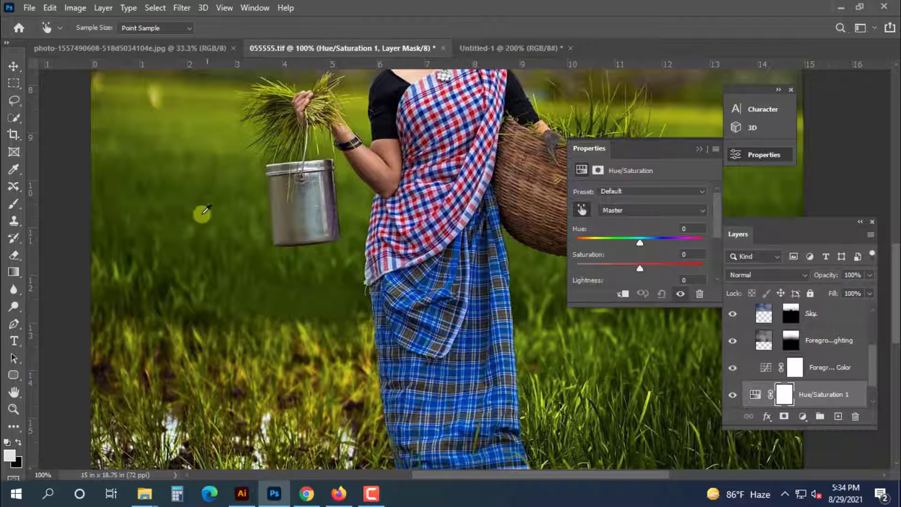
left_click(250, 192)
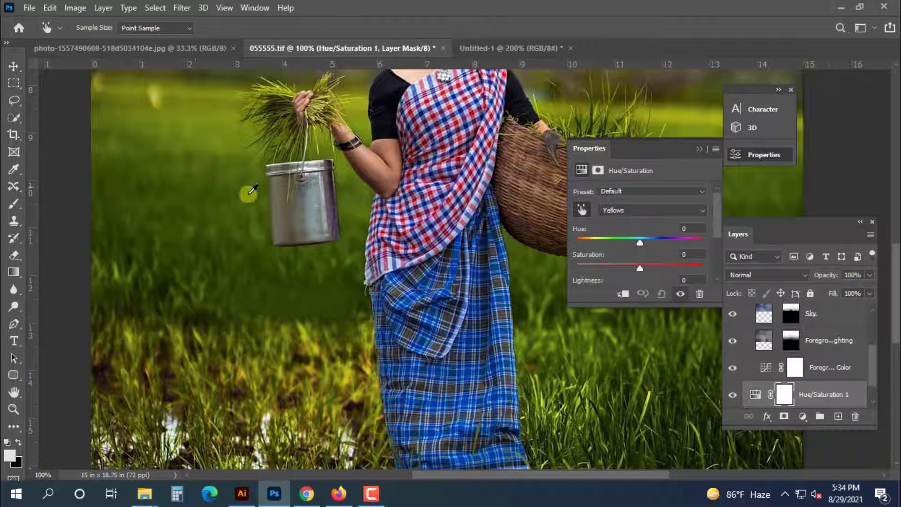
left_click(583, 210)
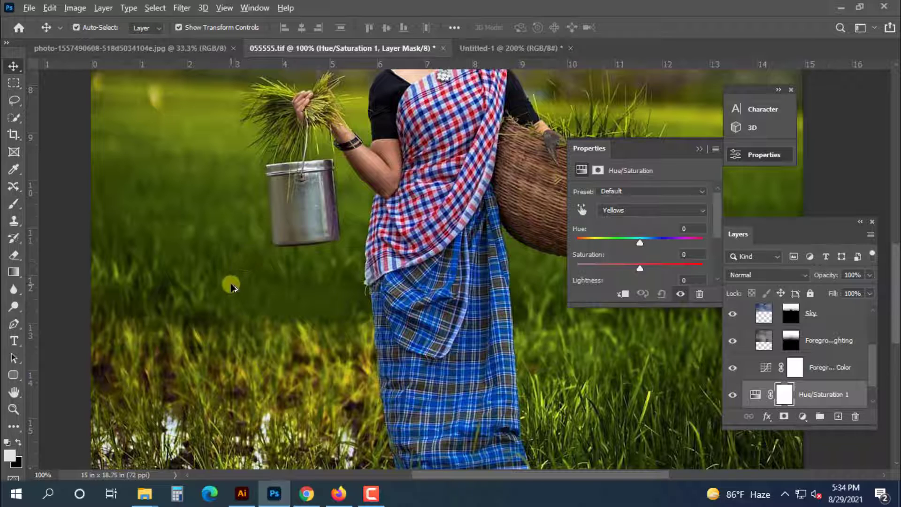
left_click(582, 211)
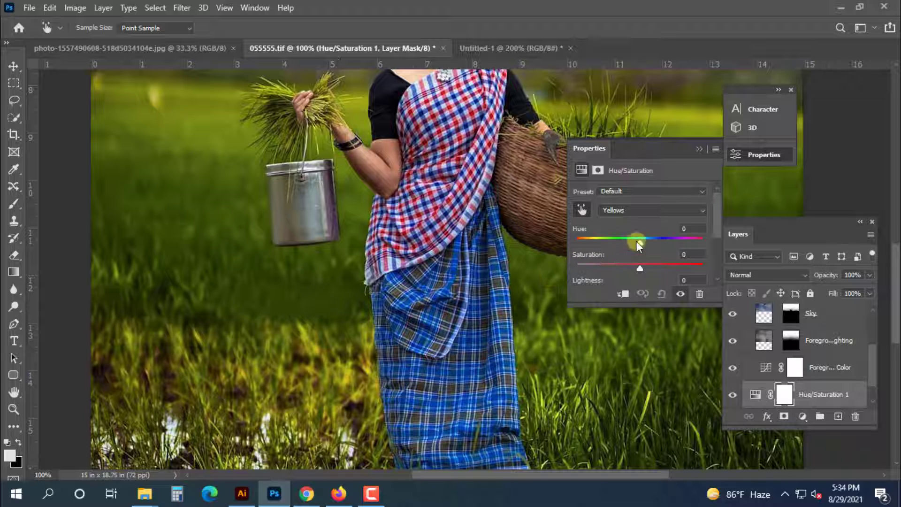
left_click_drag(632, 238, 655, 241)
key("ctrl+minus")
key("ctrl+minus")
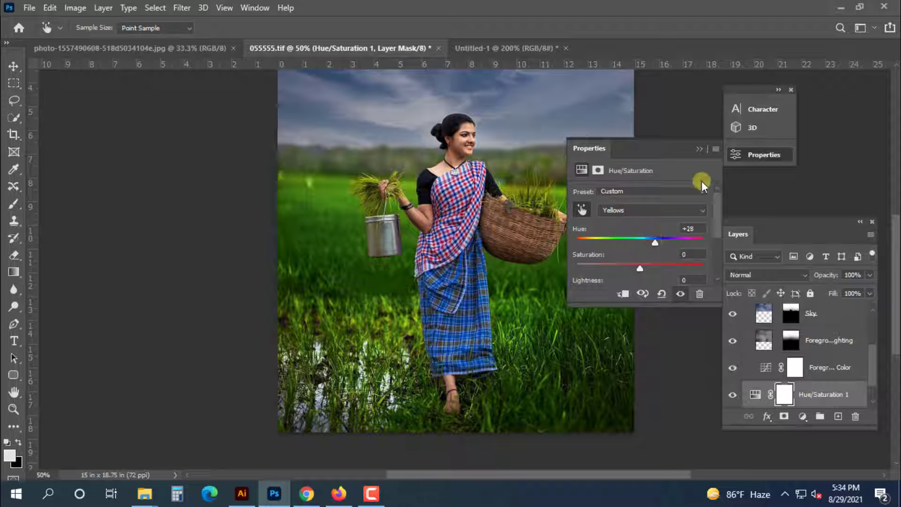
left_click(702, 151)
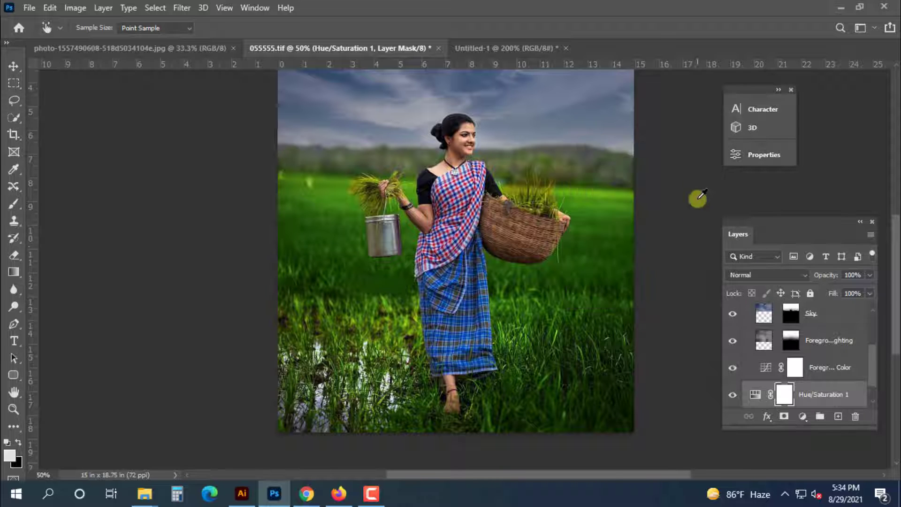
left_click(13, 66)
Select Layer 1, which holds the cut-out woman, for further adjustment
scroll(213, 282, "up", 3)
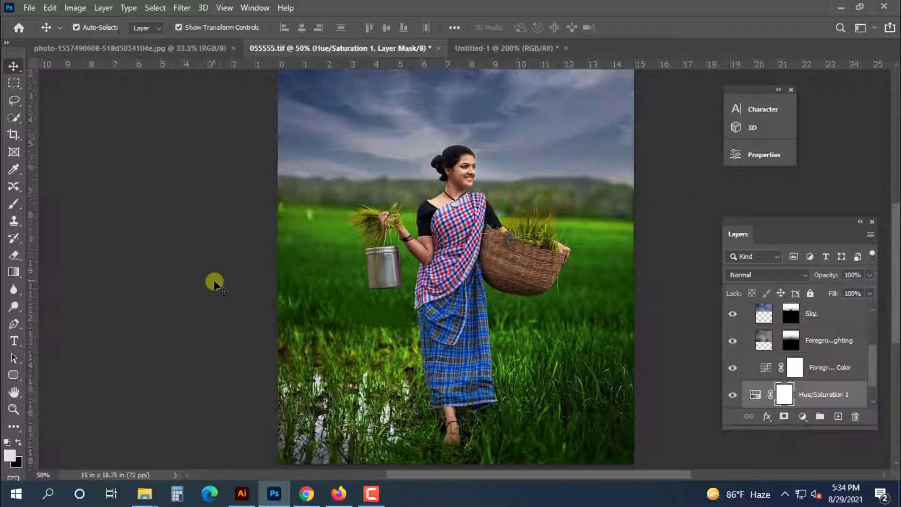
key("ctrl+plus")
scroll(407, 311, "down", 3)
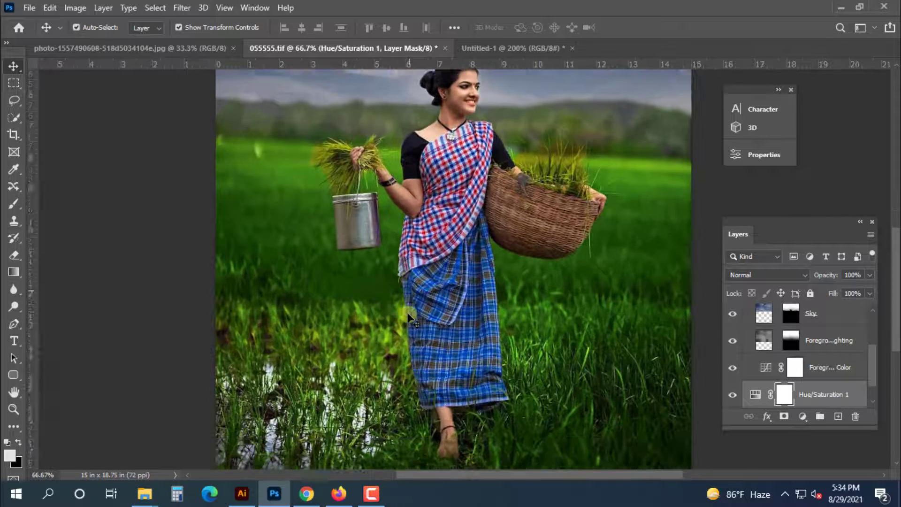
key("ctrl+plus")
scroll(403, 318, "up", 5)
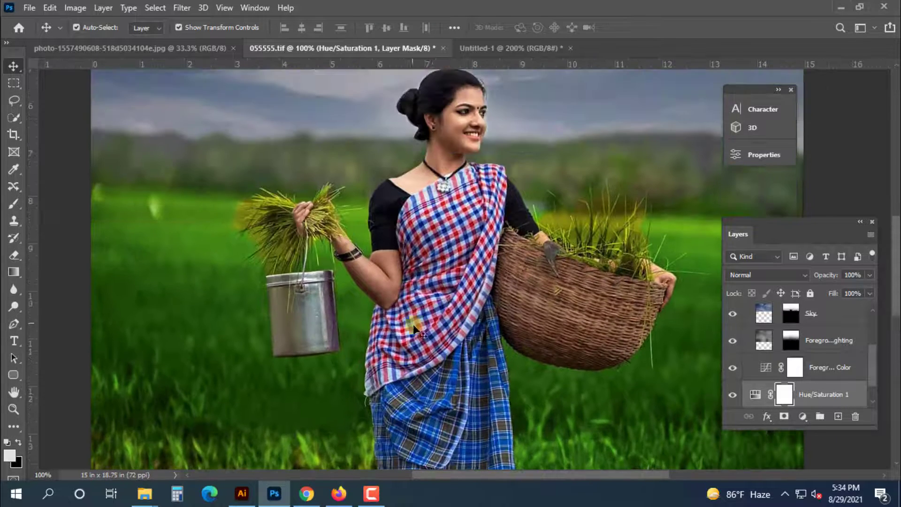
key("ctrl+shift+alt+e")
scroll(488, 284, "up", 1)
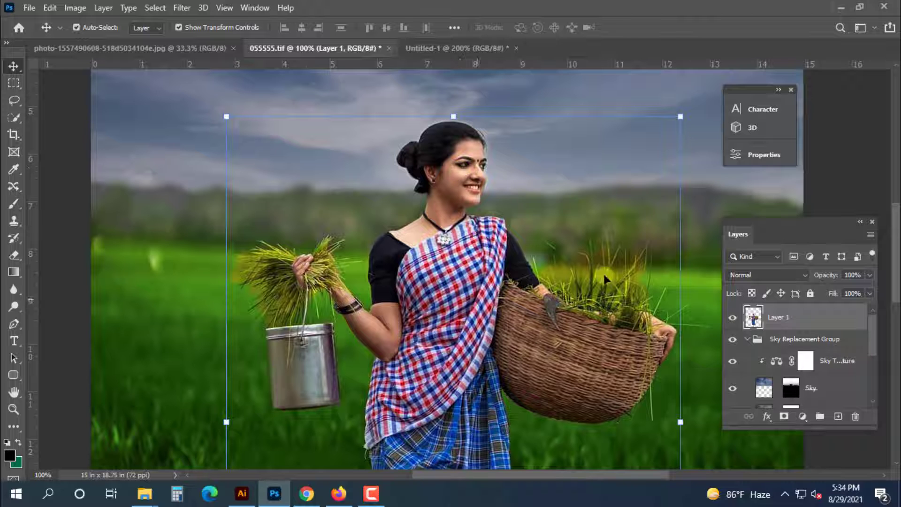
Try moving the woman's layer sideways over the background in both directions and undo each move
left_click_drag(479, 289, 557, 305)
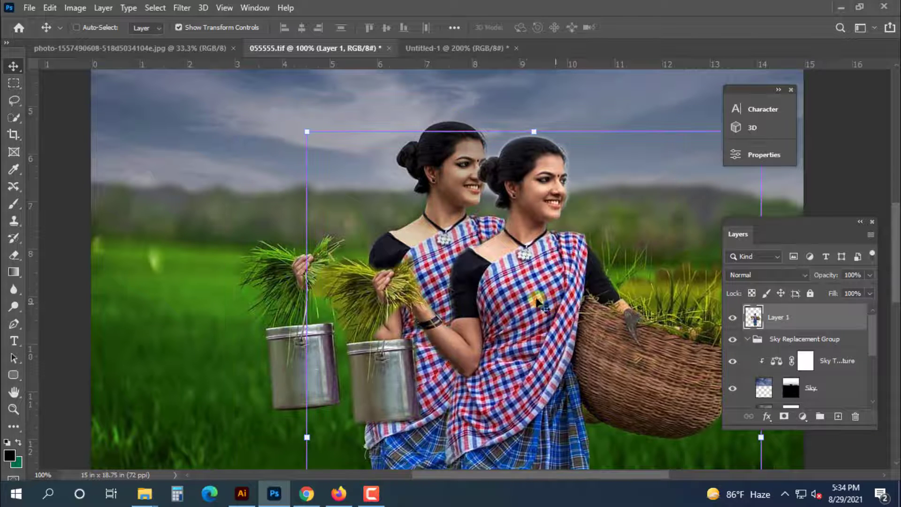
key("ctrl+z")
scroll(502, 293, "up", 1)
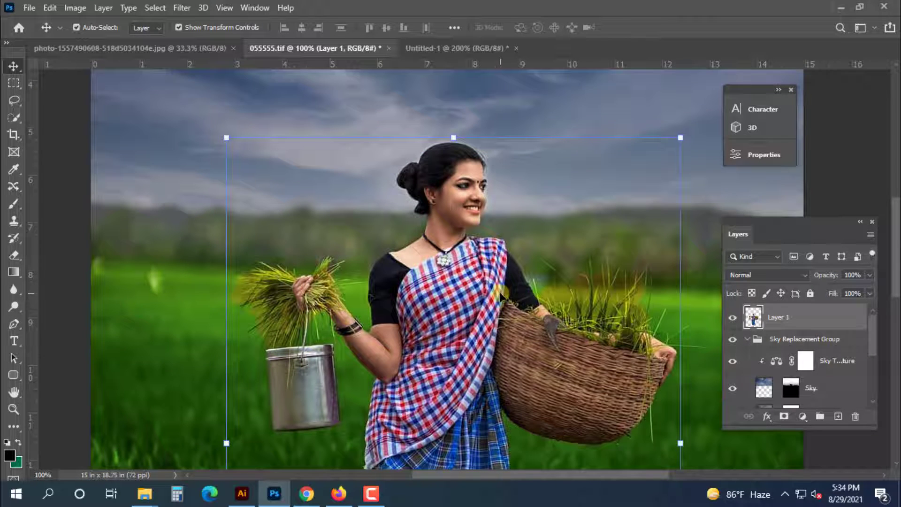
scroll(501, 296, "down", 2)
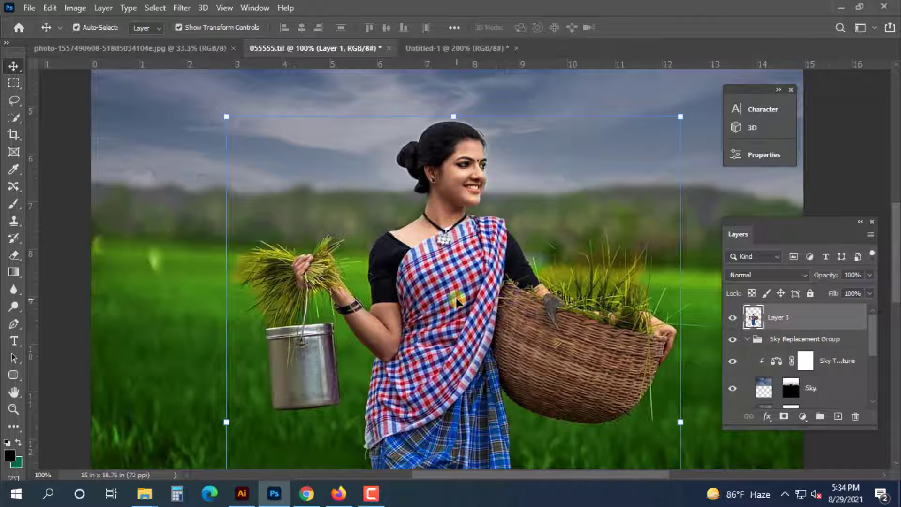
scroll(456, 301, "down", 2)
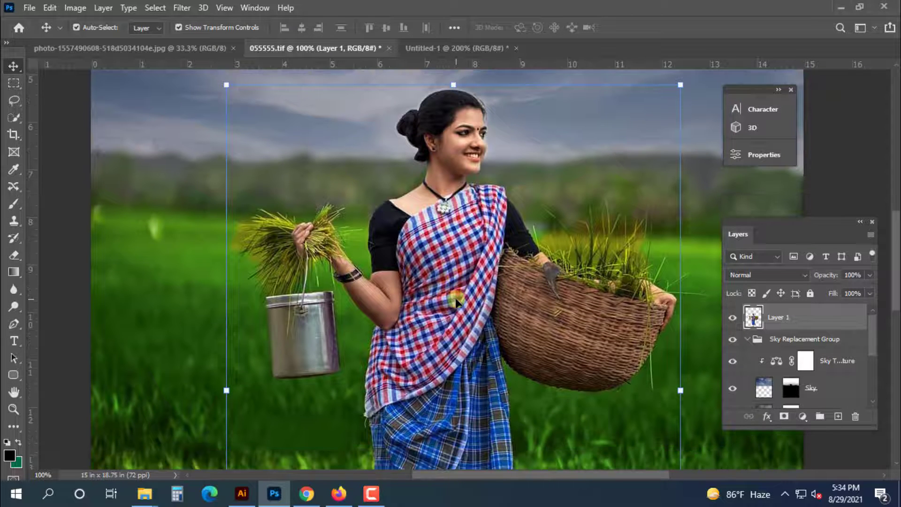
left_click_drag(448, 284, 397, 285)
key("ctrl+z")
key("ctrl+plus")
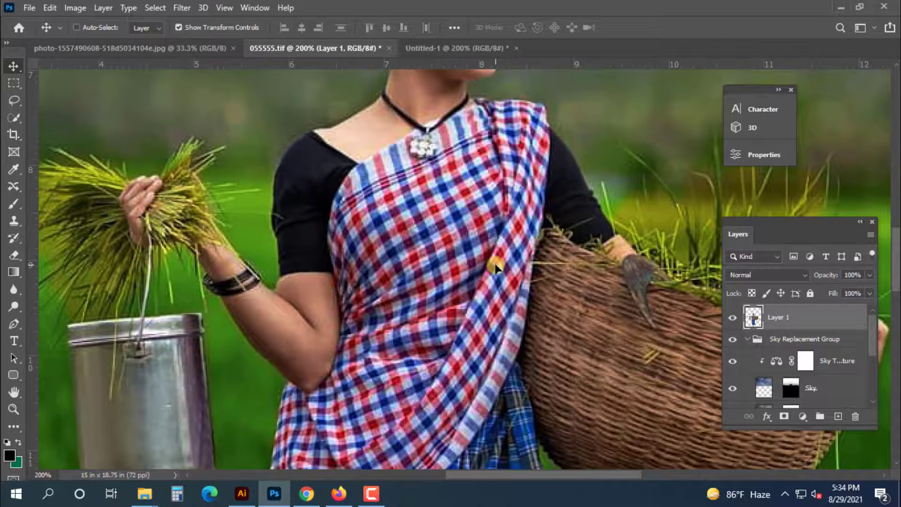
key("ctrl+minus")
right_click(429, 266)
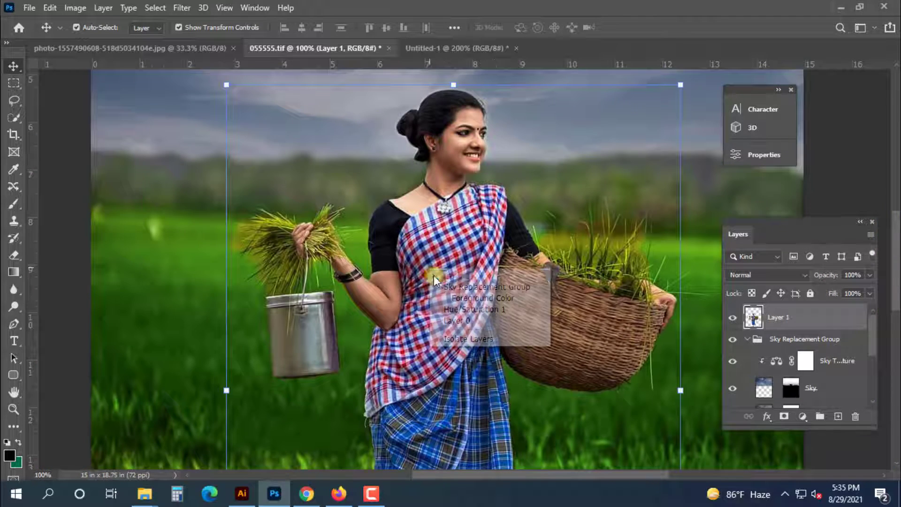
left_click(435, 275)
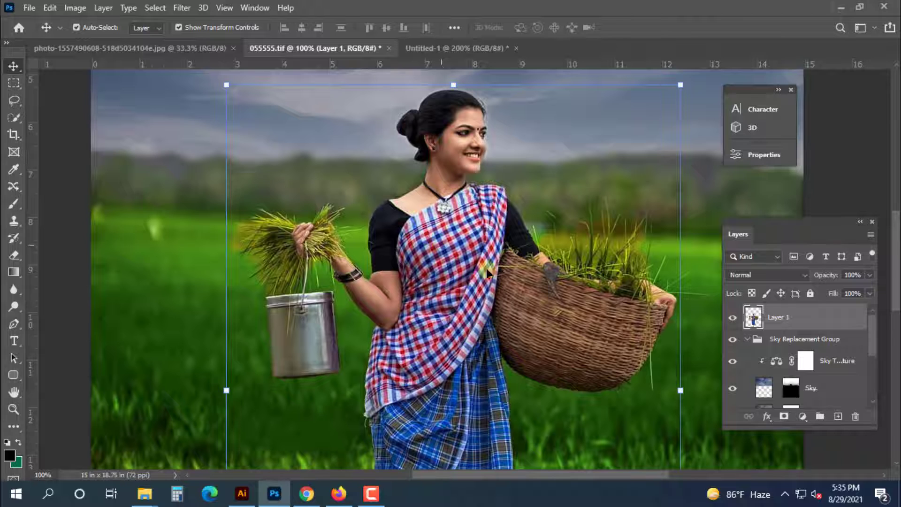
Add a Hue/Saturation adjustment layer above Layer 1 and target its Yellows range
left_click(803, 416)
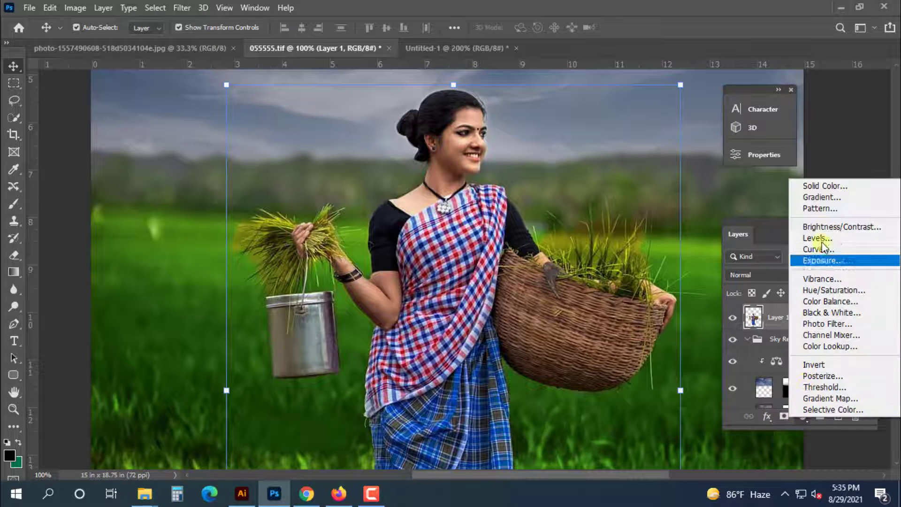
left_click(837, 289)
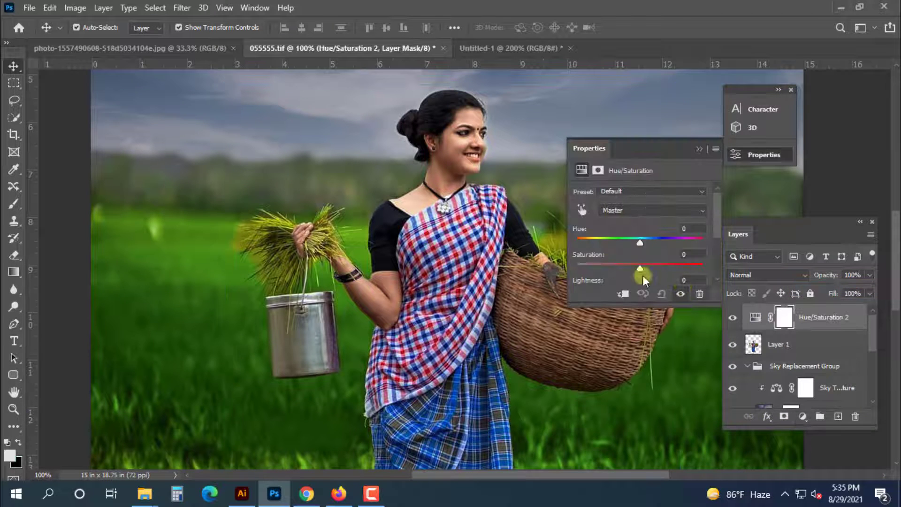
left_click(580, 211)
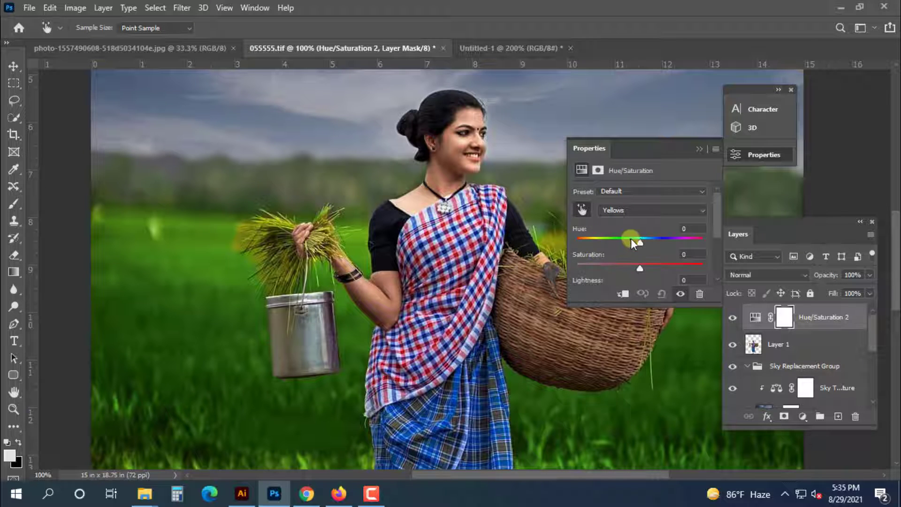
Try a Hue of -13 on the Yellows of the upper Hue/Saturation layer, undo it and return to the Move tool
left_click_drag(631, 239, 632, 238)
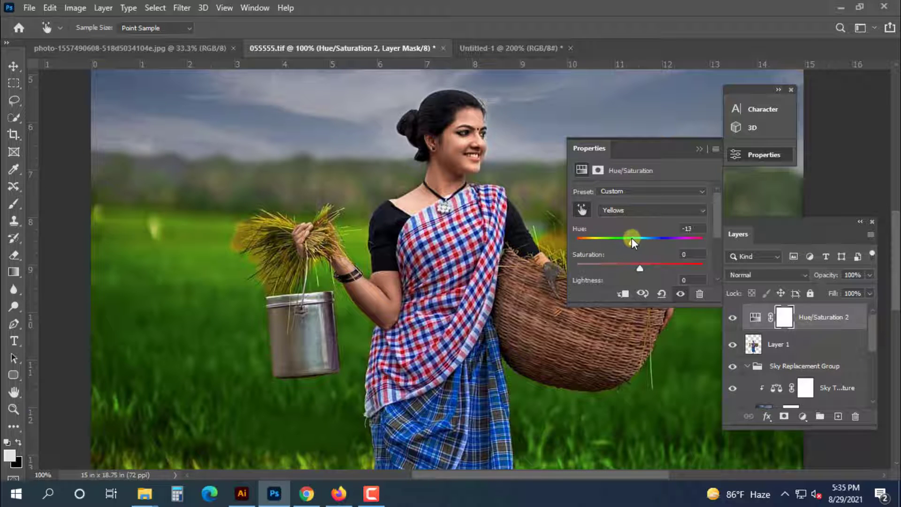
left_click(659, 124)
left_click(700, 150)
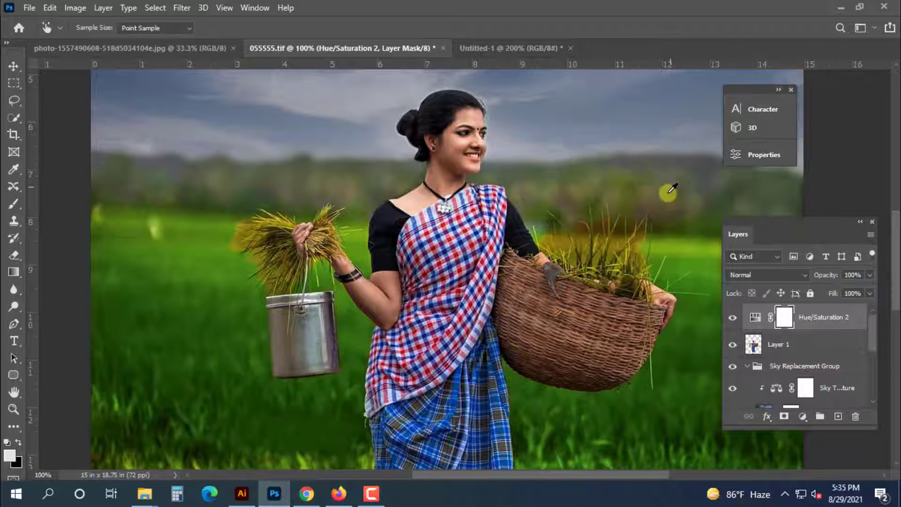
key("ctrl+z")
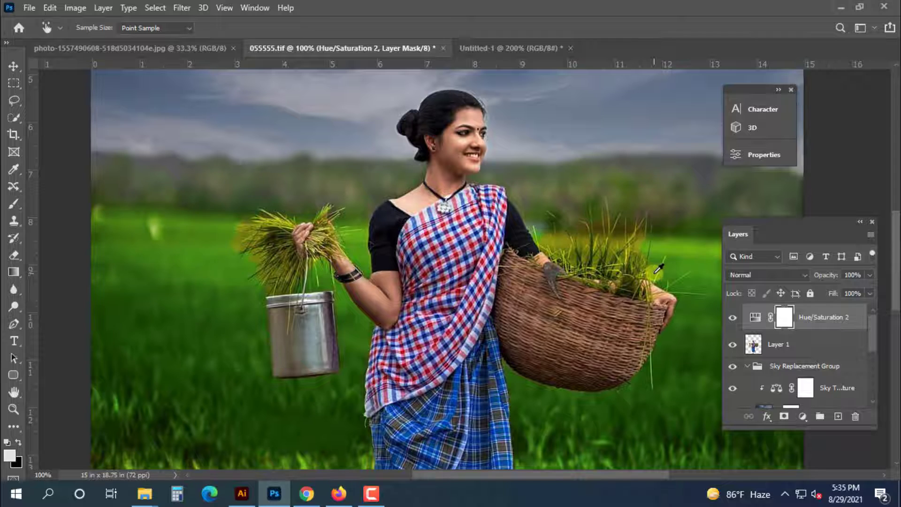
left_click(13, 65)
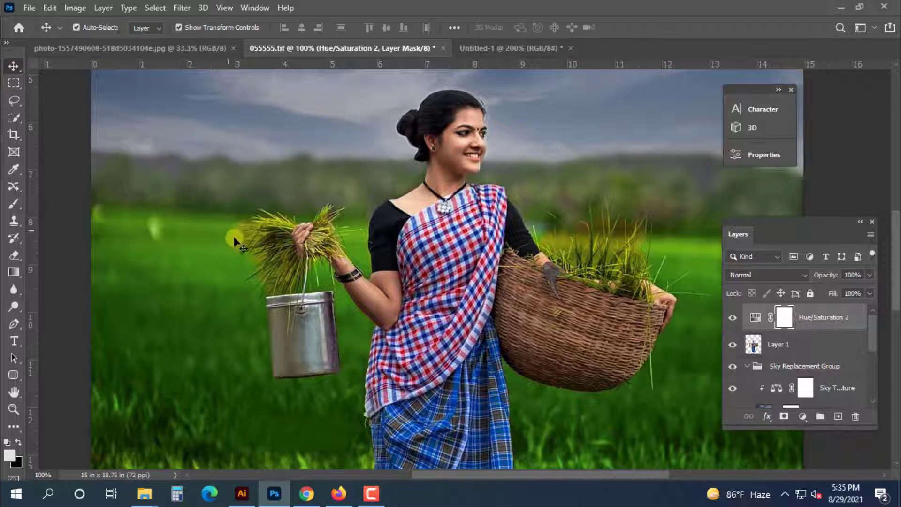
On Layer 1, erase the yellowish fringe around the grass bunch in the woman's hand with the Eraser tool at size 200
left_click(594, 305, "ctrl")
key("ctrl+plus")
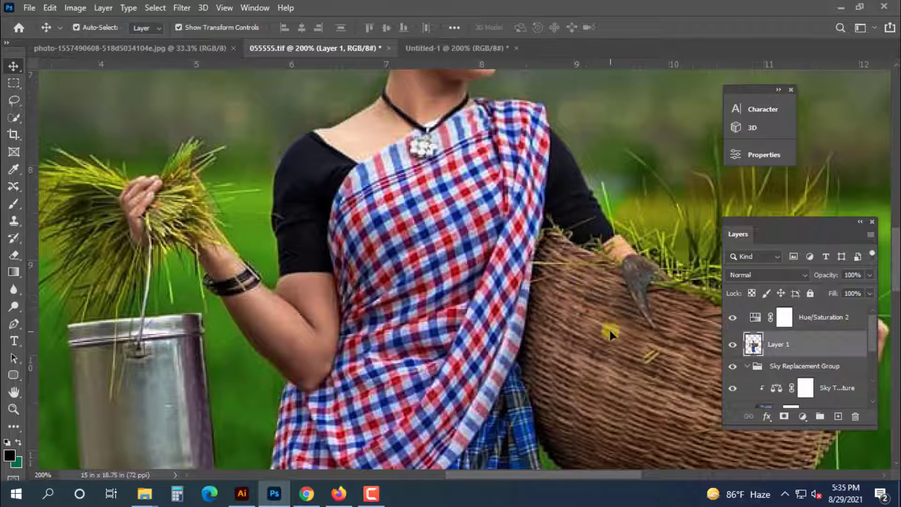
scroll(613, 330, "up", 2)
key("ctrl+minus")
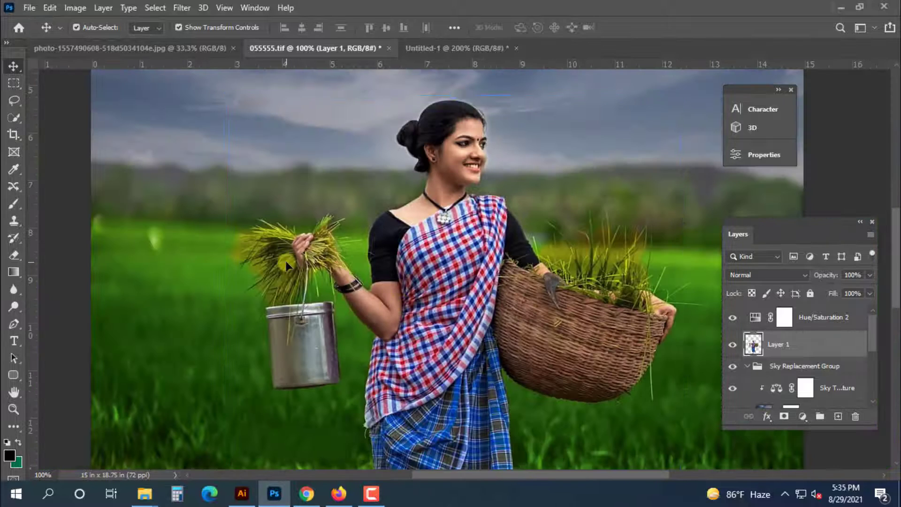
left_click(15, 237)
left_click(14, 254)
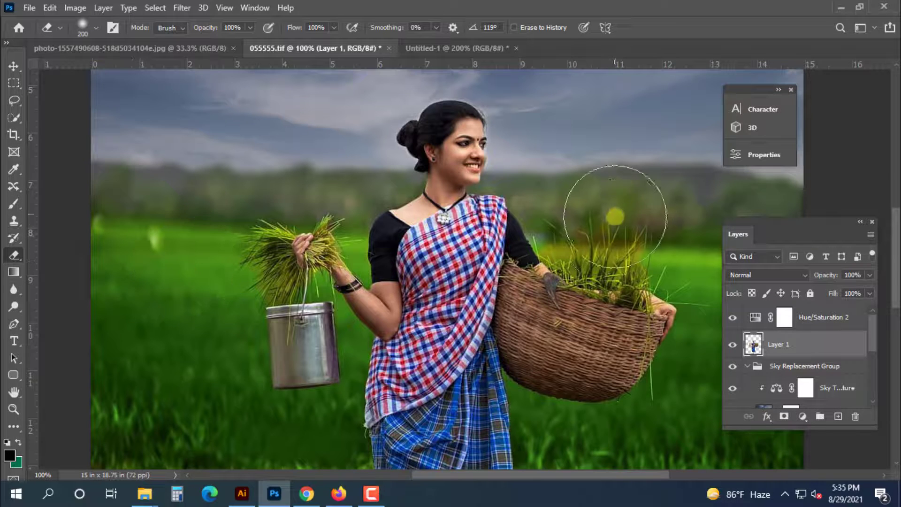
Erase the leftover yellow background around the basket's grass on Layer 1, reducing the eraser size in stages down to 50
key("bracketleft")
key("bracketleft")
key("bracketleft")
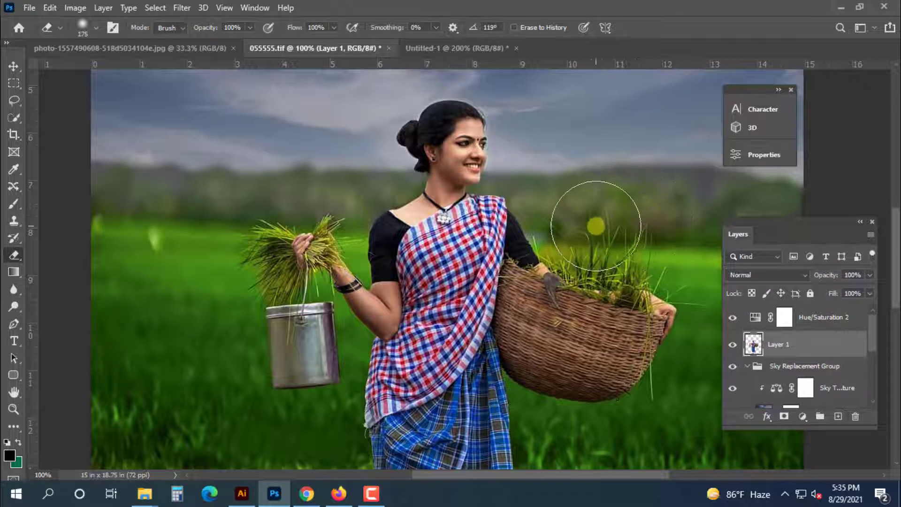
key("bracketleft")
key("bracketleft")
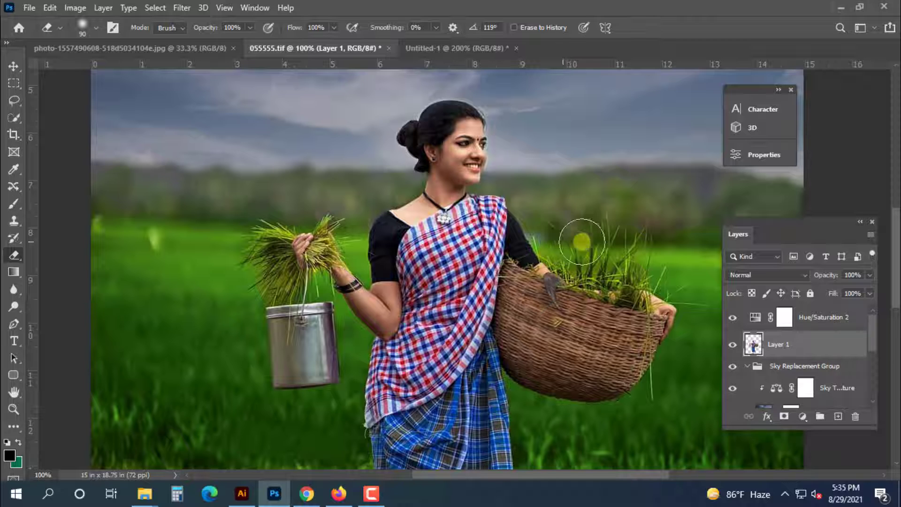
key("bracketleft")
key("bracketleft")
key("bracketleft")
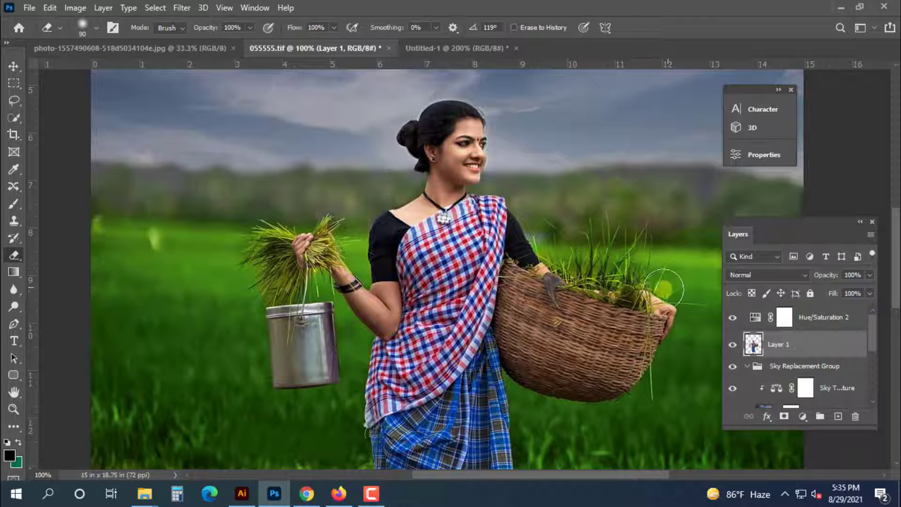
key("bracketleft")
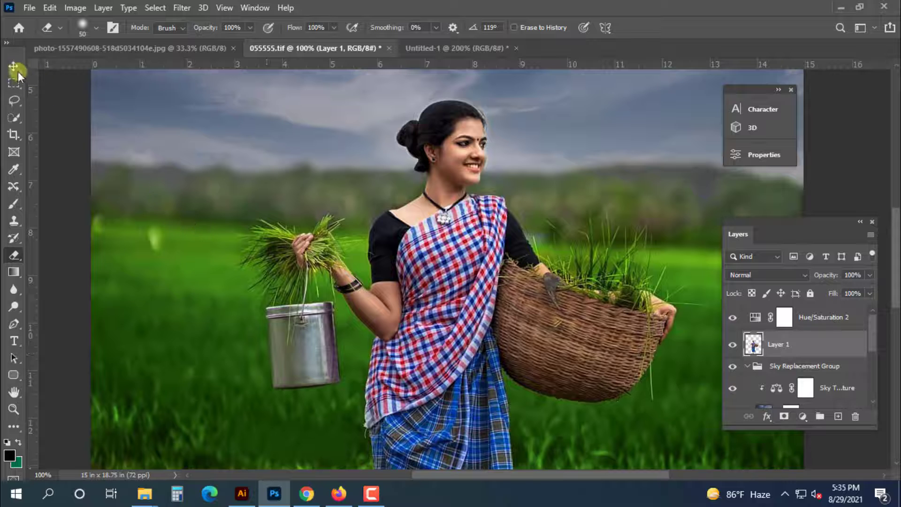
Apply the Camera Raw Filter to Layer 1 with Exposure +0.85, Highlights -8 and Whites +9
key("ctrl+minus")
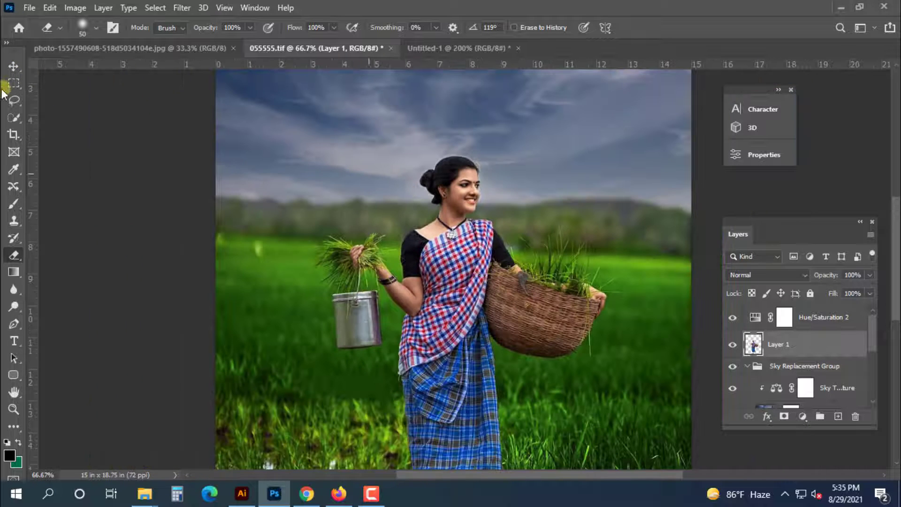
left_click(14, 64)
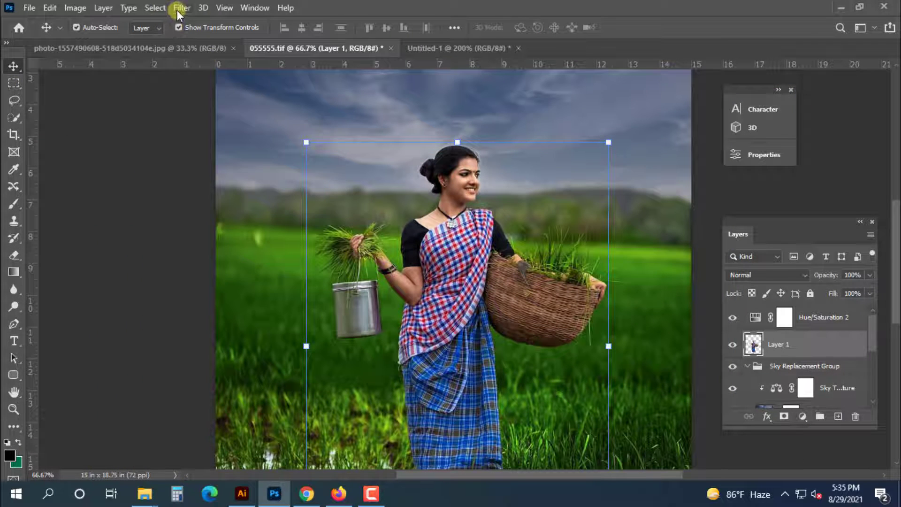
left_click(182, 7)
left_click(226, 108)
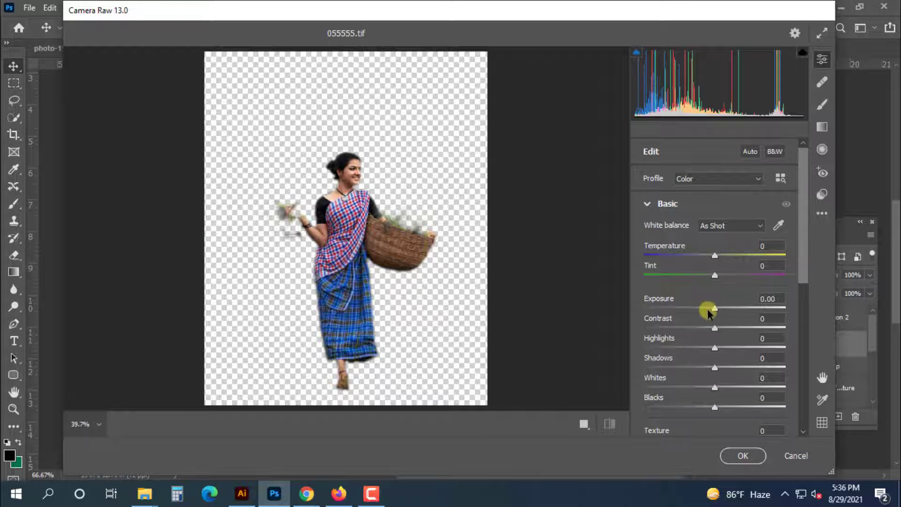
left_click(726, 309)
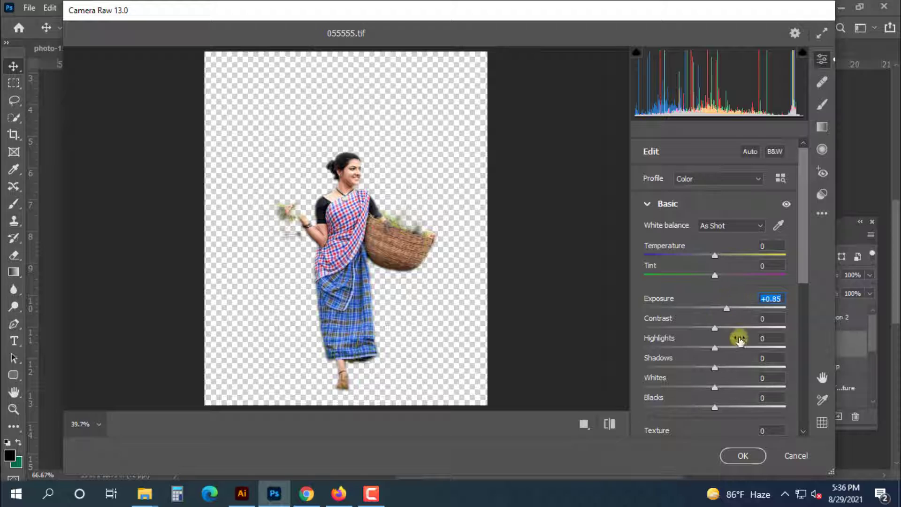
left_click(709, 347)
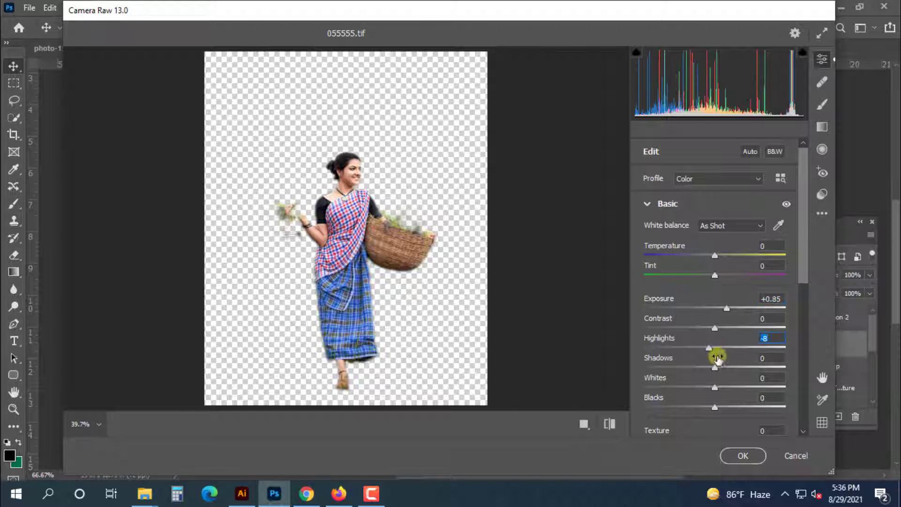
scroll(712, 375, "down", 5)
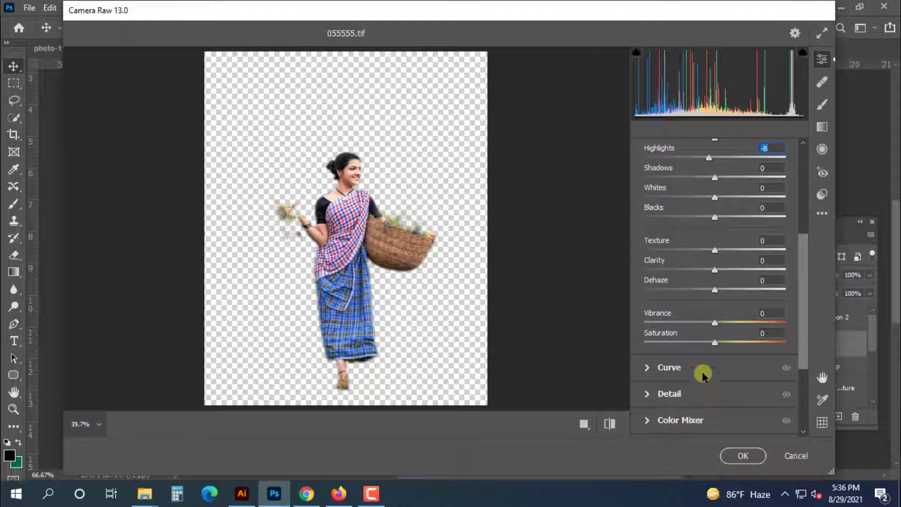
scroll(718, 279, "up", 3)
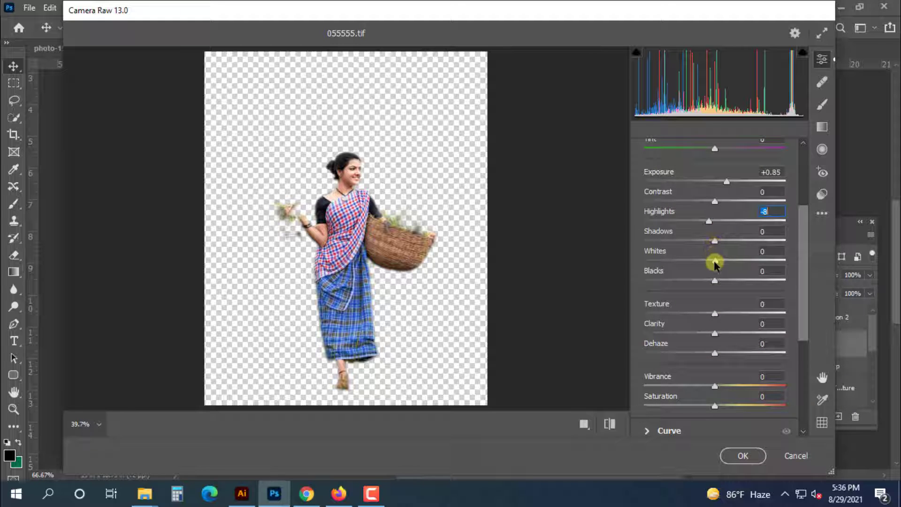
left_click(722, 261)
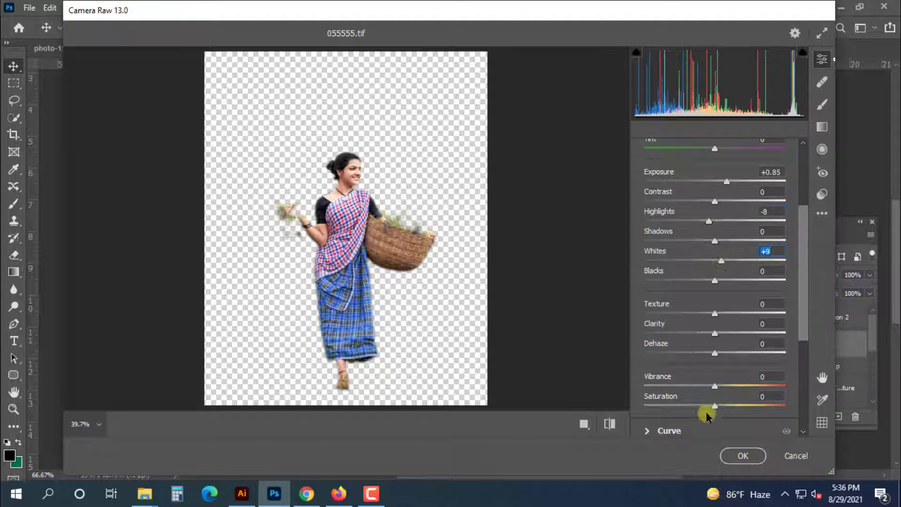
left_click(733, 457)
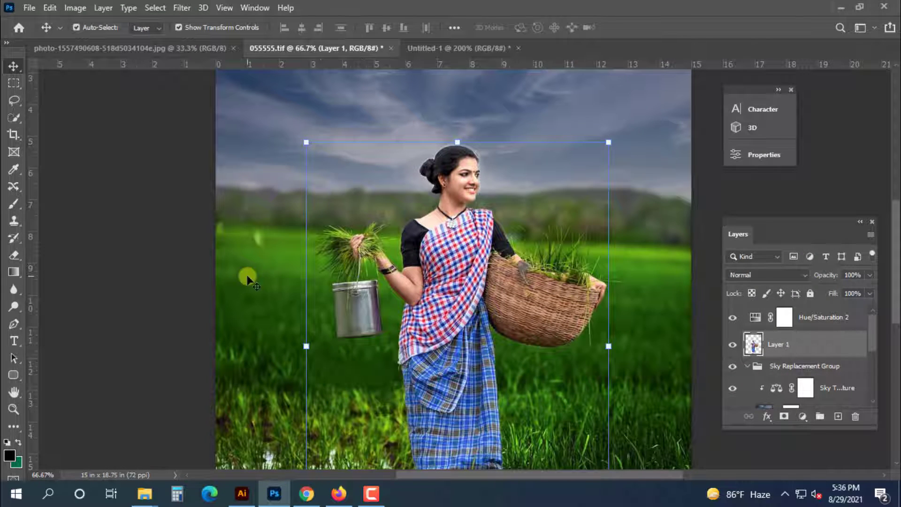
Deselect the layer and examine how the brightened woman blends with the field, from head to foot and in full view
key("ctrl+minus")
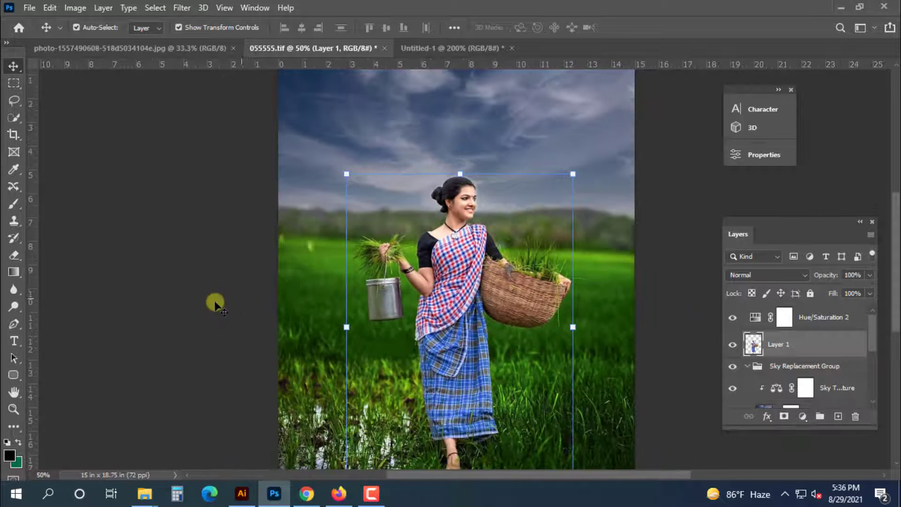
left_click(167, 290)
key("ctrl+minus")
key("ctrl+plus")
key("ctrl+plus")
key("ctrl+plus")
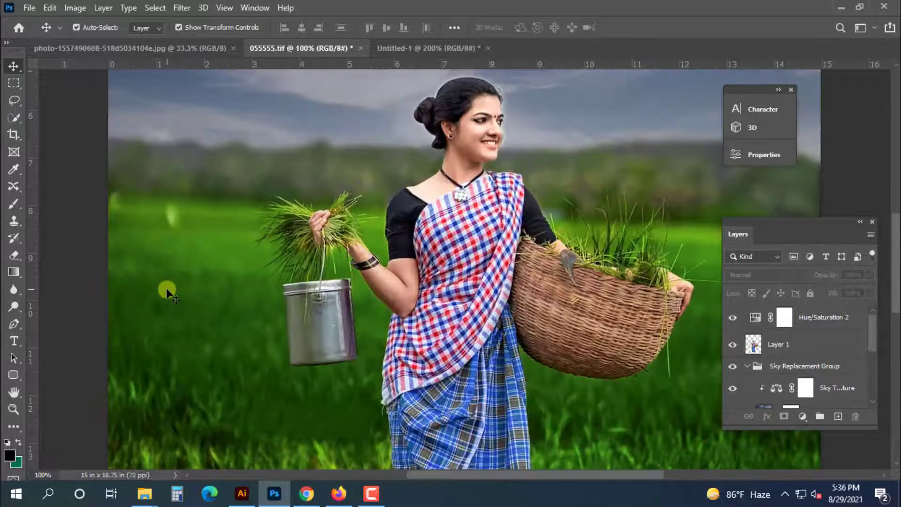
scroll(201, 245, "down", 10)
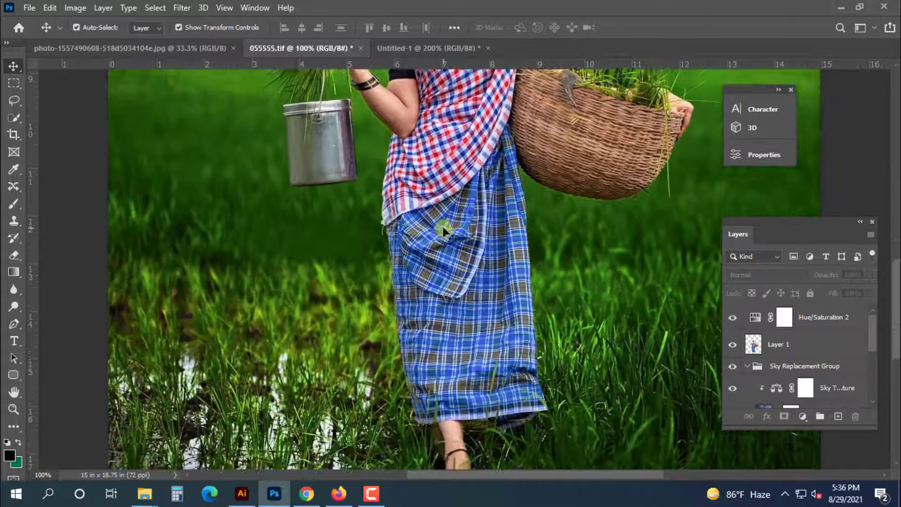
key("ctrl+minus")
key("ctrl+minus")
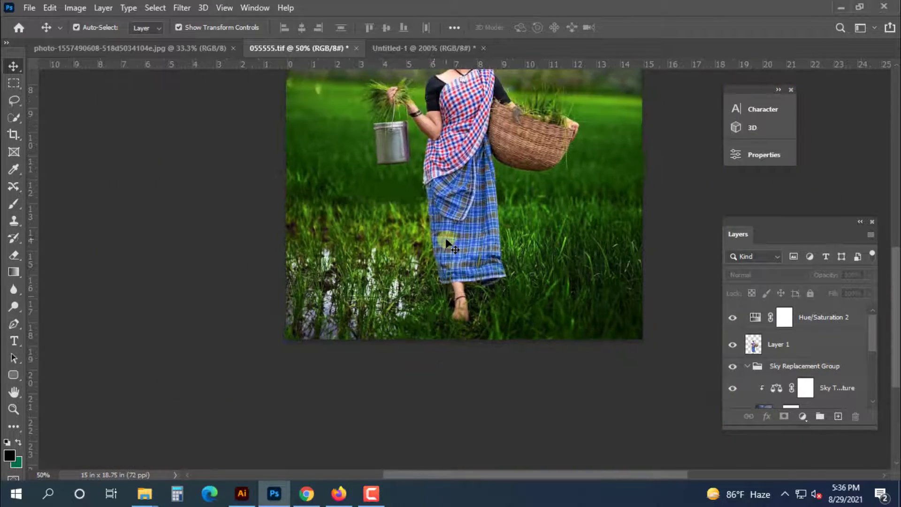
key("ctrl+minus")
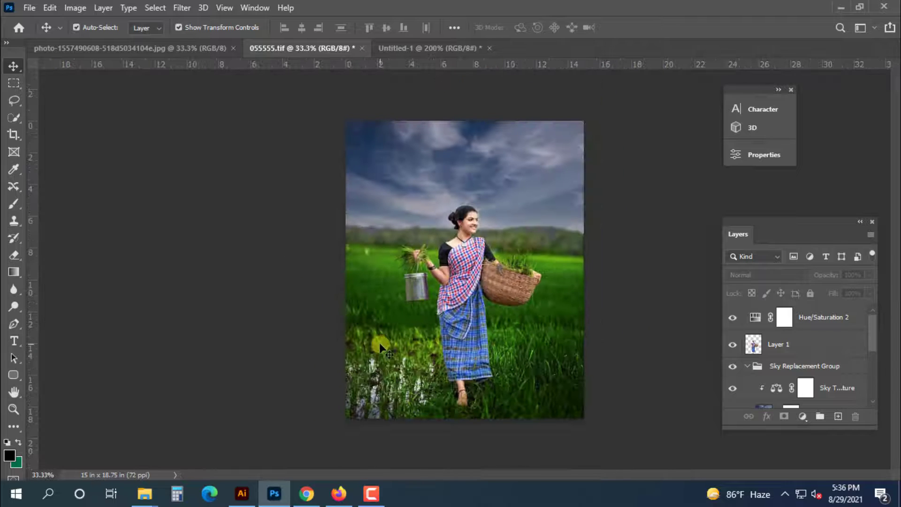
left_click(380, 347)
left_click(274, 342)
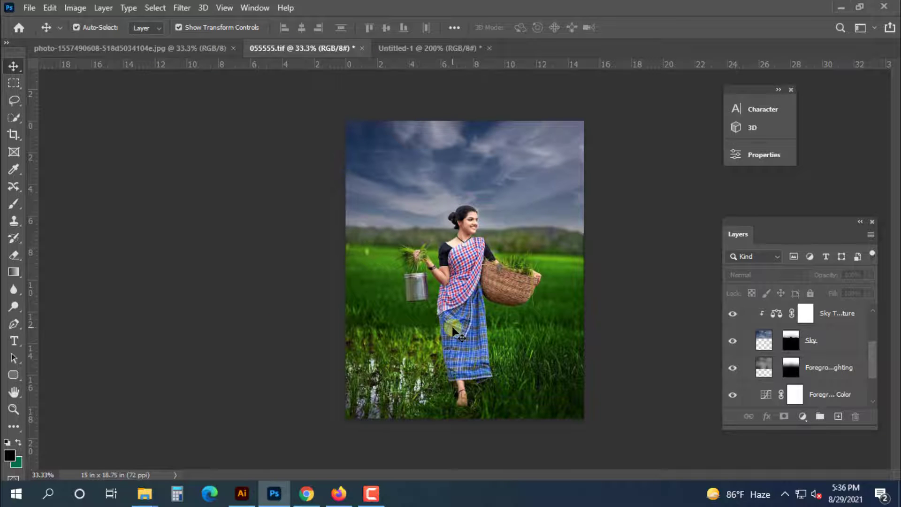
Inspect the edges of the woman's sari, basket, bucket and face up close against the new background
key("ctrl+plus")
key("ctrl+plus")
key("ctrl+shift+alt+e")
left_click(555, 308)
scroll(555, 307, "down", 4)
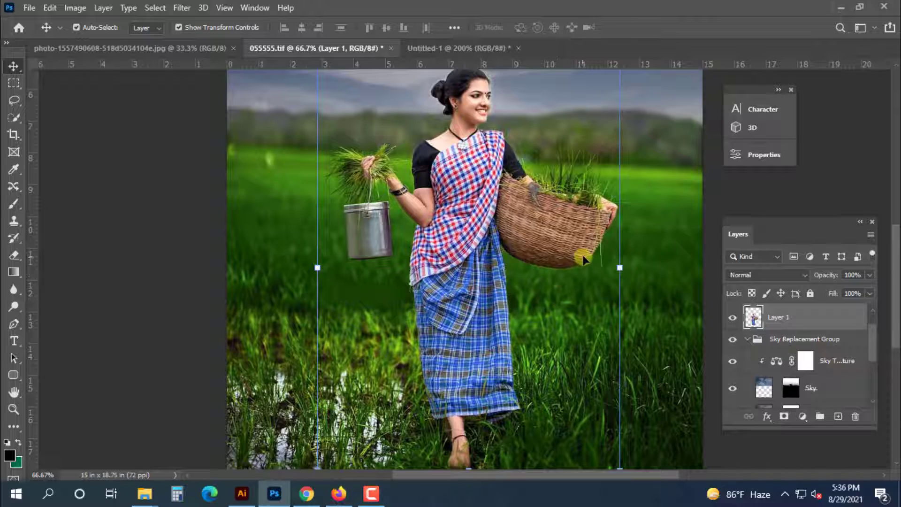
left_click(157, 304)
key("ctrl+minus")
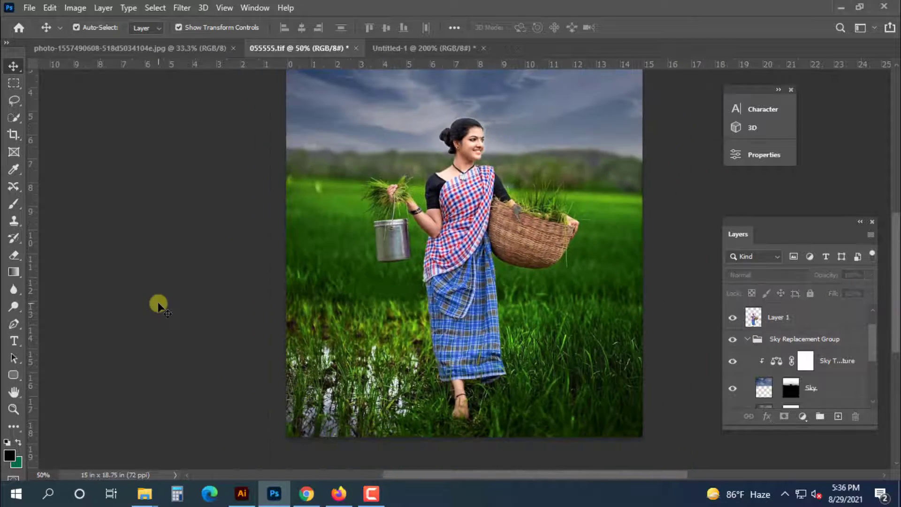
key("ctrl+plus")
key("ctrl+plus")
scroll(459, 338, "up", 12)
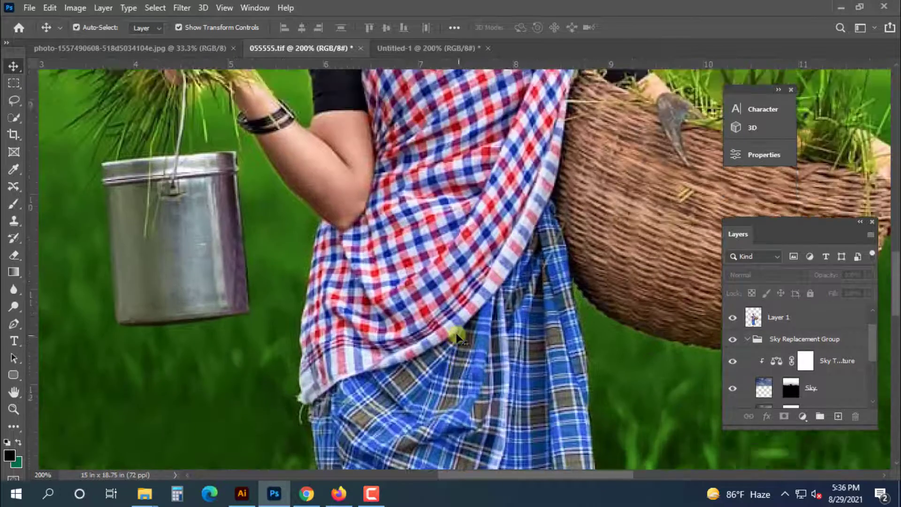
scroll(502, 334, "up", 5)
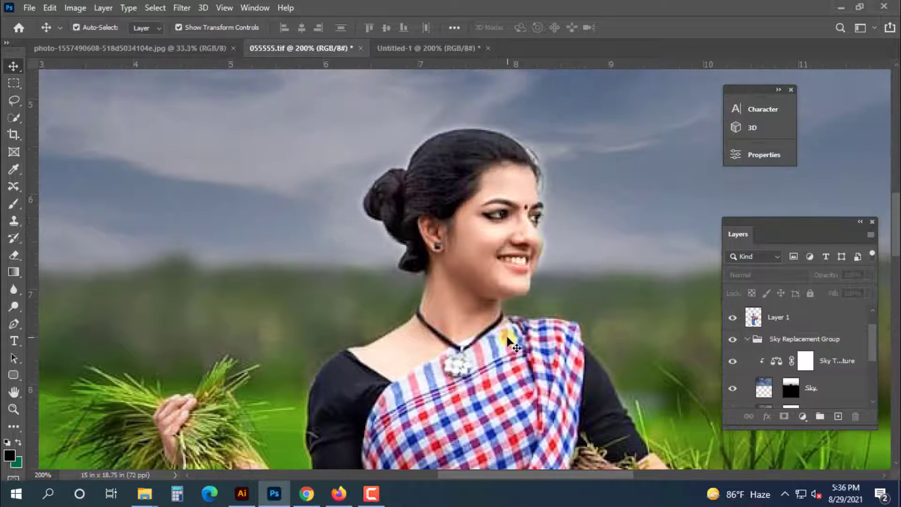
scroll(516, 353, "down", 3)
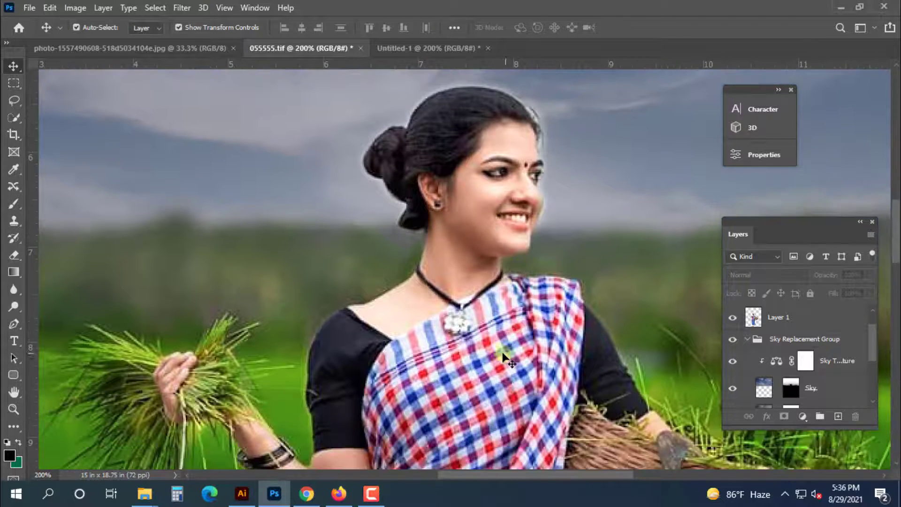
Add 0.63% Gaussian monochromatic noise to the woman's Layer 1 and deselect the layer
left_click(499, 356)
key("ctrl+minus")
key("ctrl+minus")
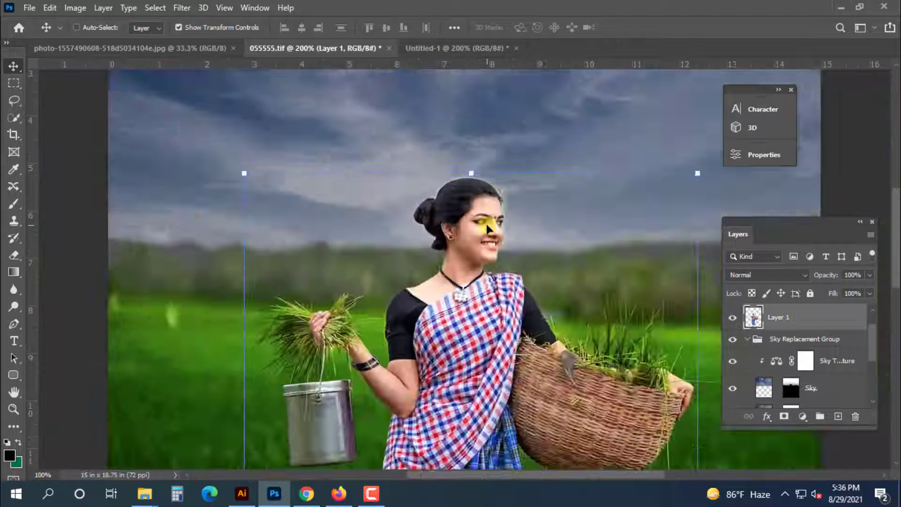
left_click(181, 8)
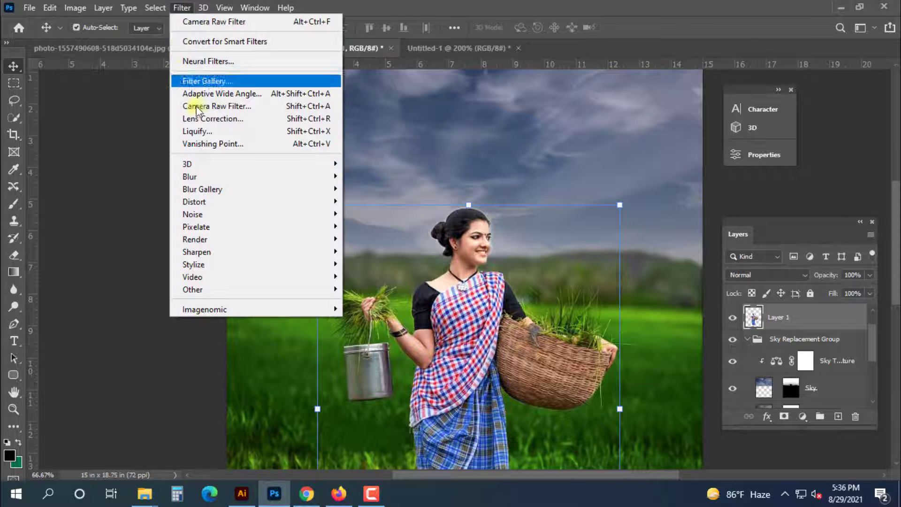
mouse_move(217, 216)
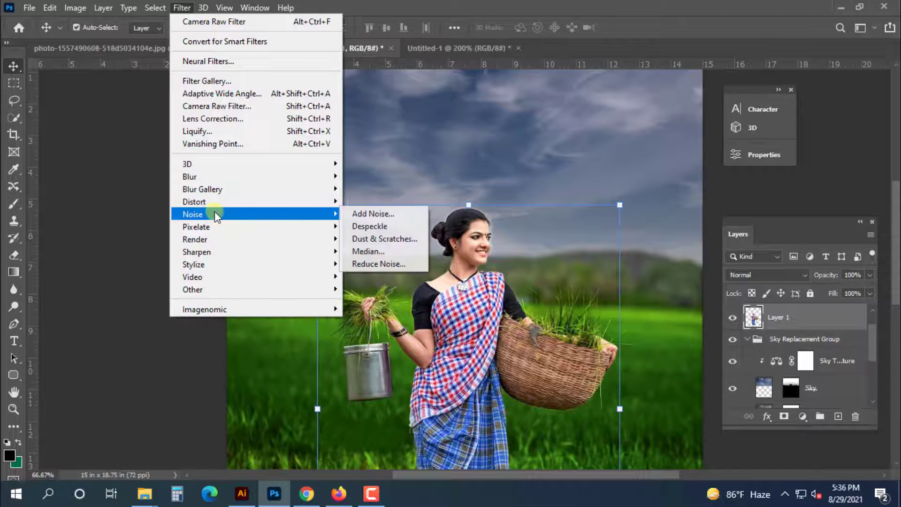
left_click(366, 214)
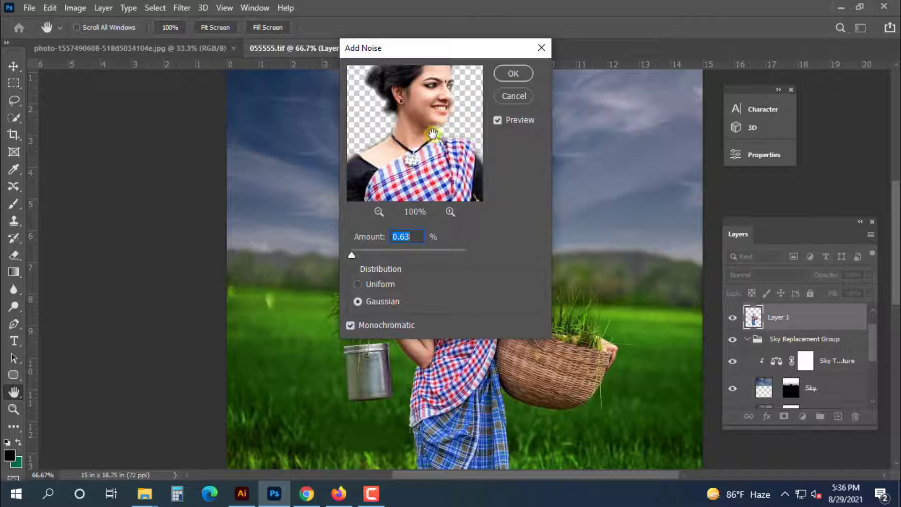
left_click_drag(436, 148, 441, 168)
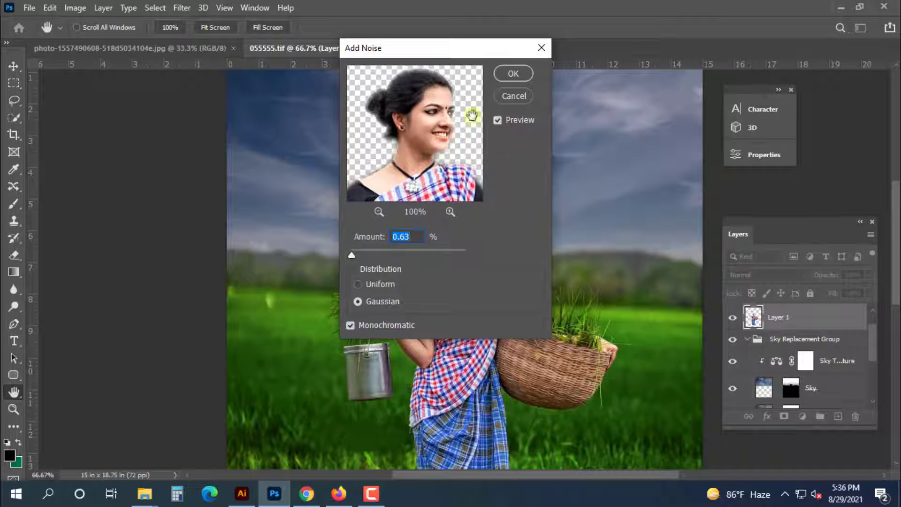
left_click(505, 74)
left_click(188, 284)
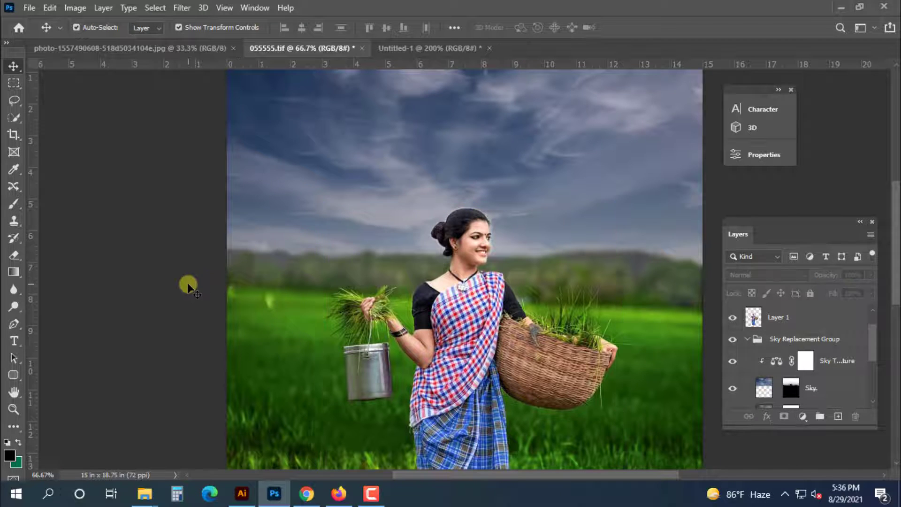
key("ctrl+minus")
key("ctrl+minus")
key("ctrl+minus")
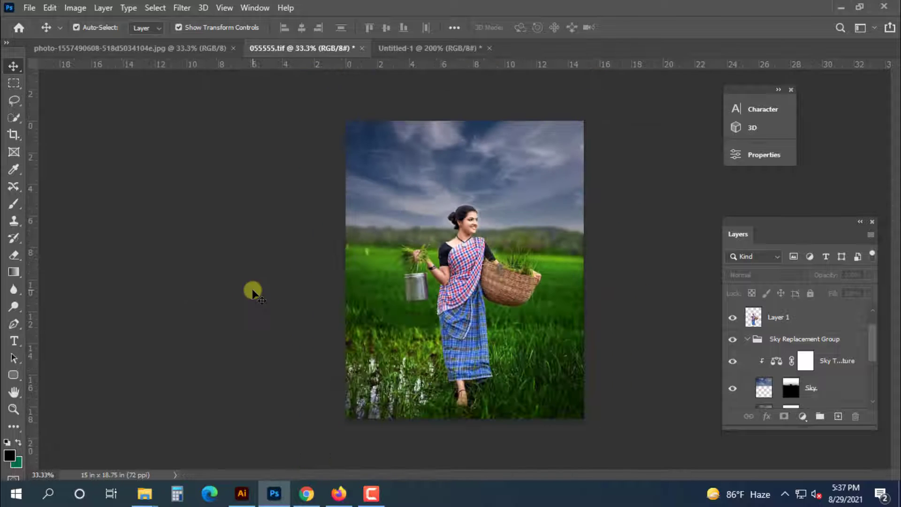
scroll(773, 341, "down", 5)
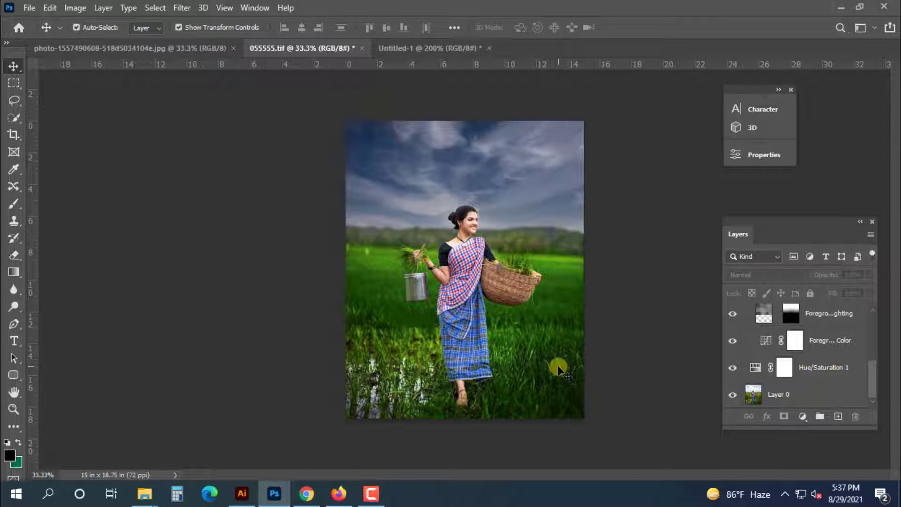
Flatten the composite into one image and convert its background into an editable layer named Layer 0
left_click(558, 369)
left_click(283, 395)
key("alt+l")
key("f")
double_click(793, 318)
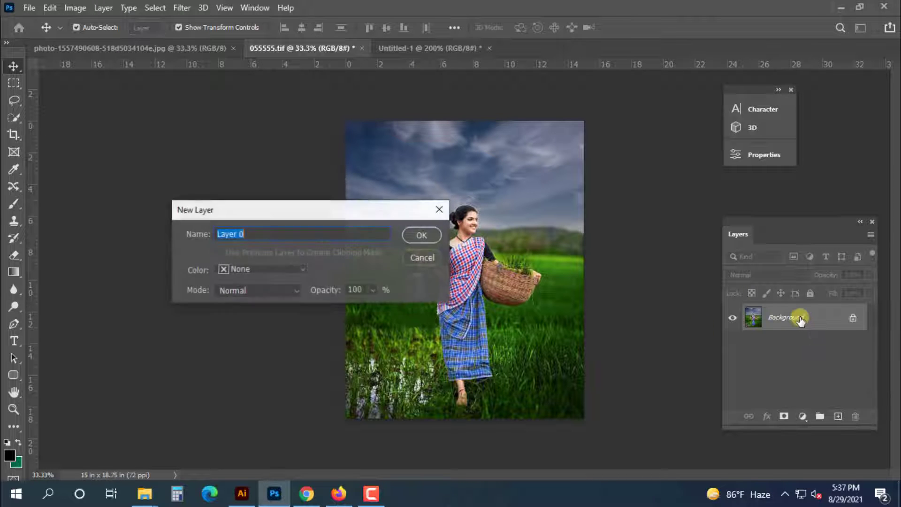
key("Return")
Duplicate Layer 0, fill the copy with dark green 006f45 and move it back over the image
left_click_drag(508, 297, 533, 307)
left_click(19, 463)
left_click(702, 215)
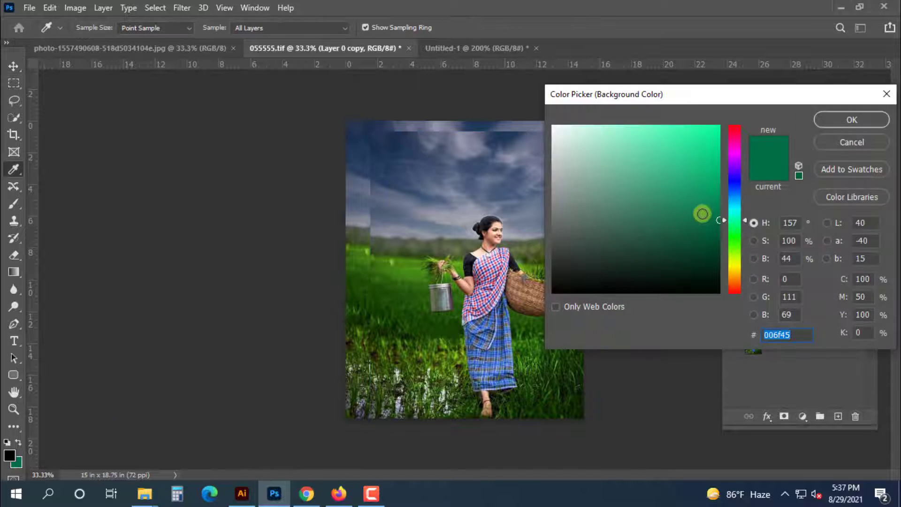
key("Return")
key("ctrl+BackSpace")
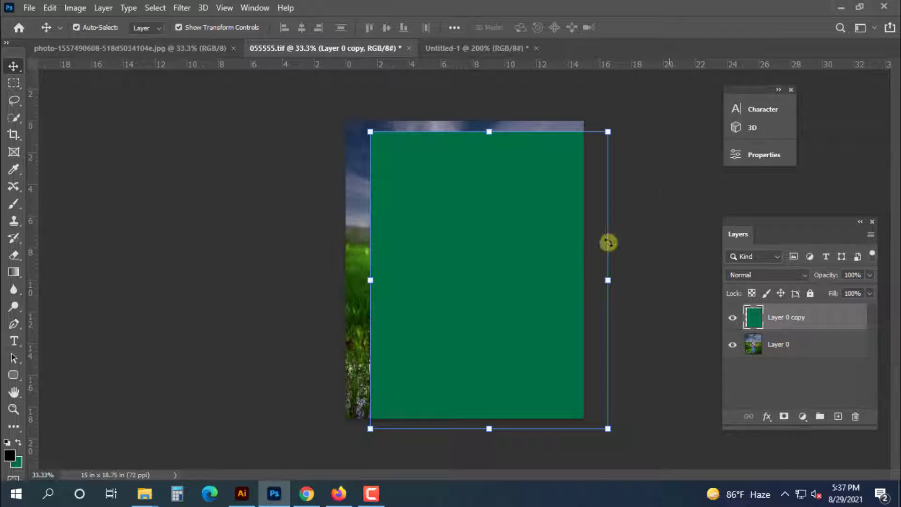
mouse_move(534, 250)
left_mouse_down()
mouse_move(510, 238)
mouse_move(525, 255)
left_mouse_up()
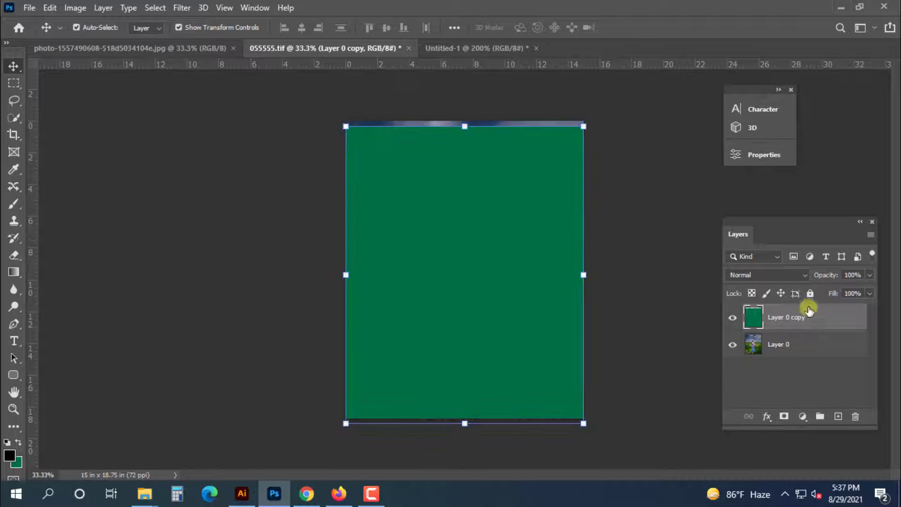
Set the Layer 0 copy's blend mode to Multiply and refill it with a bright green
left_click(785, 276)
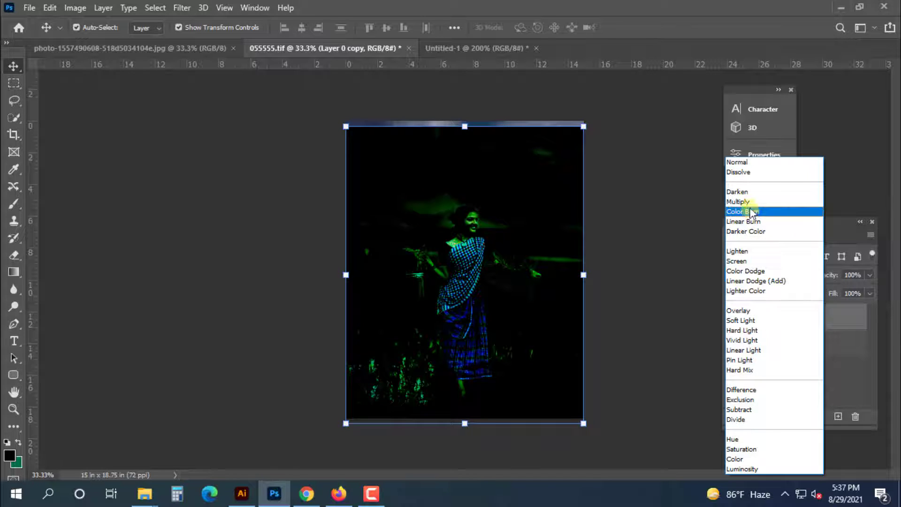
left_click(739, 201)
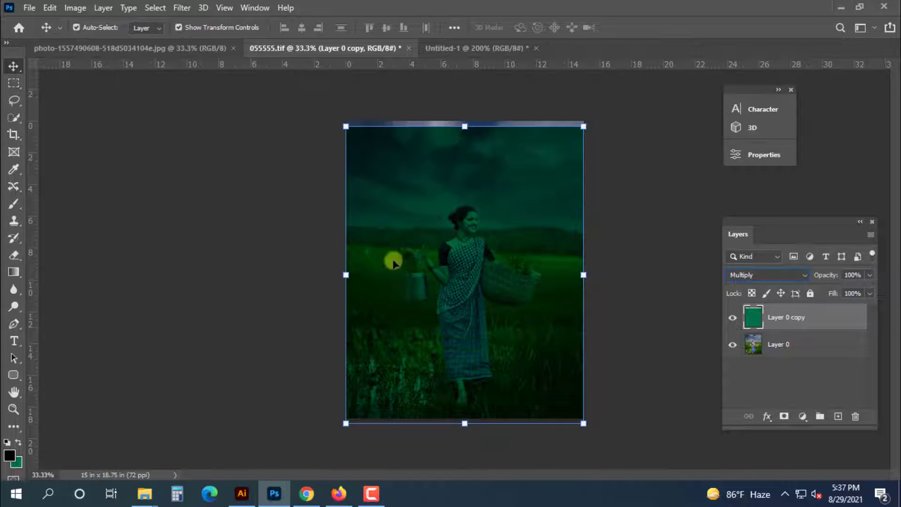
left_click(18, 463)
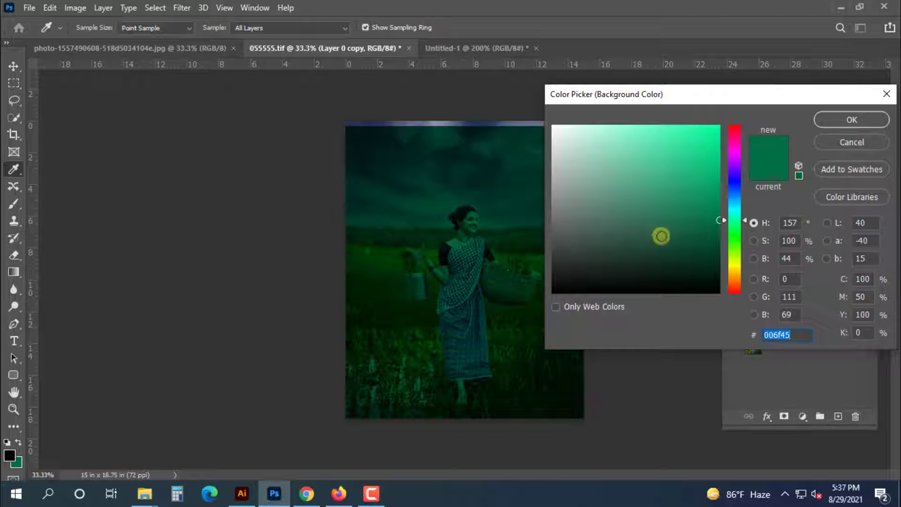
left_click_drag(662, 236, 712, 287)
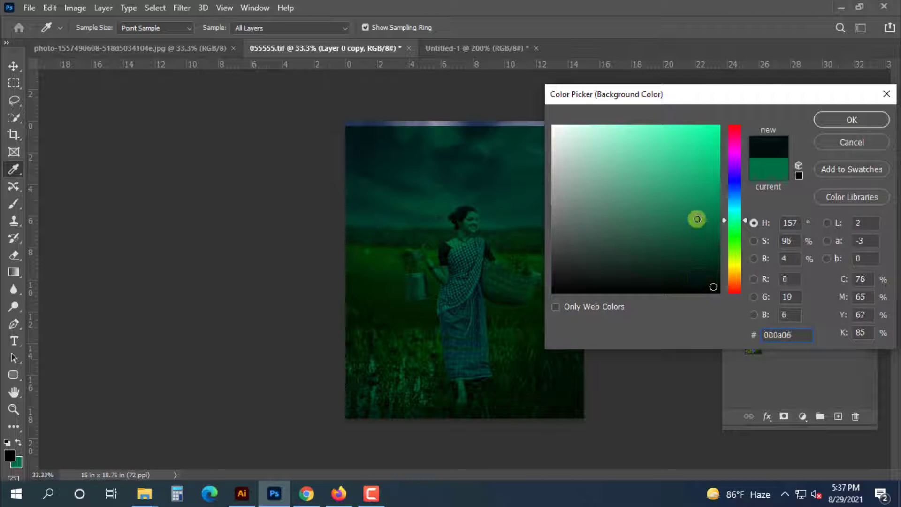
left_click_drag(697, 219, 711, 147)
left_click_drag(736, 210, 735, 237)
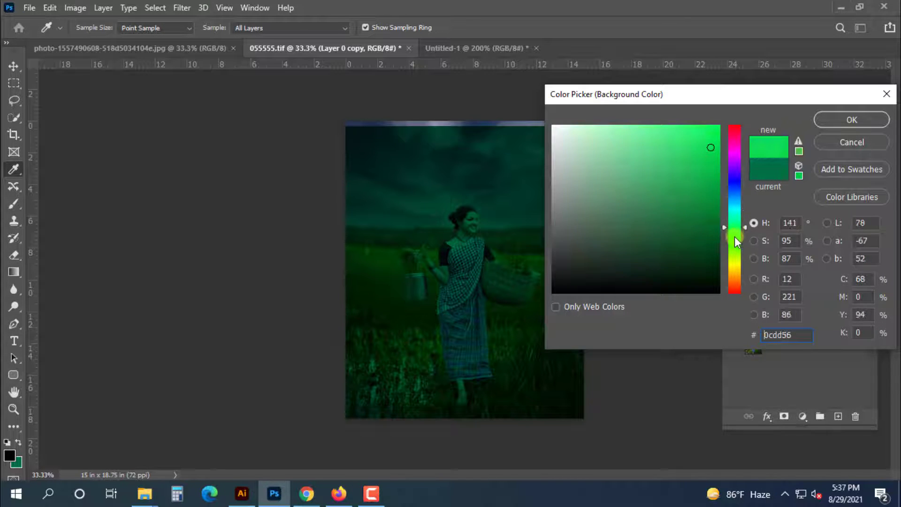
key("Return")
key("ctrl+BackSpace")
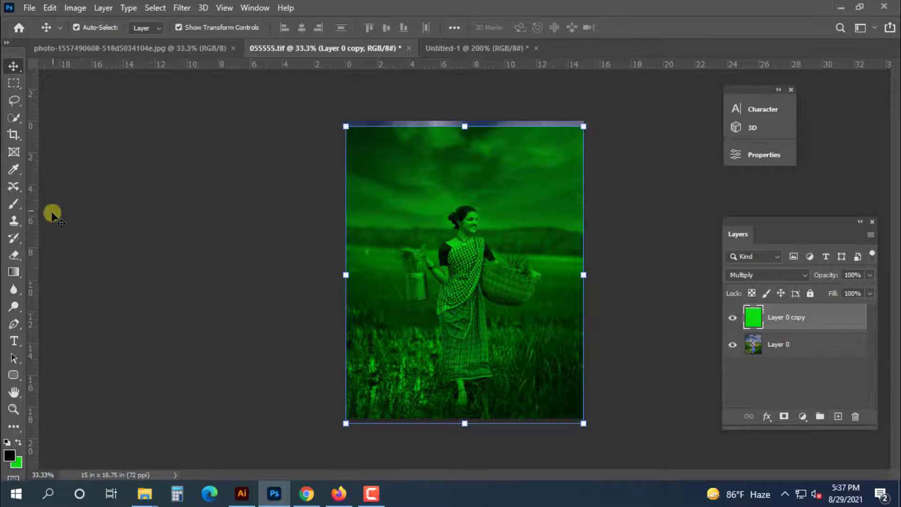
Erase the green overlay from the sky, woman and upper field with a soft 1000 px Eraser, leaving tint along the lower field
left_click(16, 255)
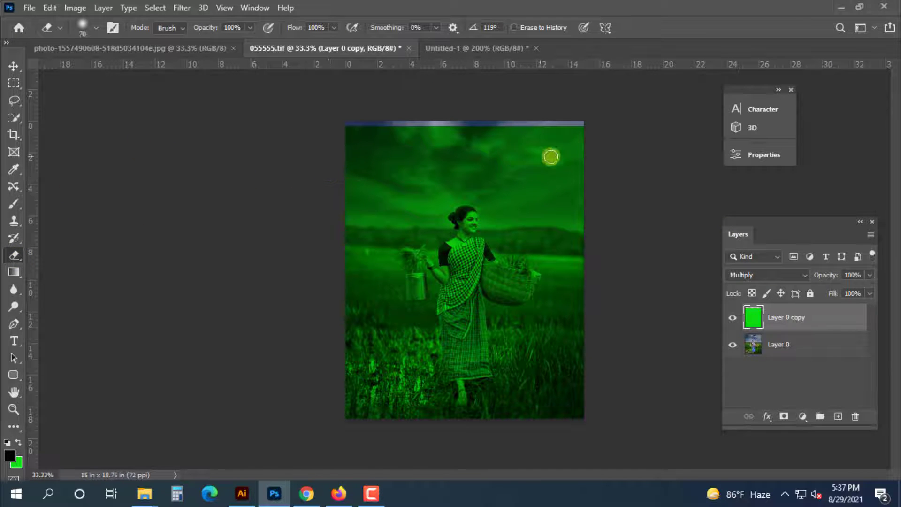
key("bracketright")
key("bracketright")
key("bracketright")
key("bracketright")
key("bracketright")
key("bracketright")
key("bracketright")
key("bracketright")
key("bracketright")
key("bracketright")
key("bracketright")
key("bracketright")
key("bracketright")
key("bracketright")
key("bracketright")
key("bracketright")
mouse_move(577, 153)
left_mouse_down()
mouse_move(283, 143)
mouse_move(575, 187)
mouse_move(497, 224)
mouse_move(221, 206)
mouse_move(298, 206)
mouse_move(389, 221)
mouse_move(480, 192)
mouse_move(506, 224)
mouse_move(522, 295)
mouse_move(502, 316)
mouse_move(478, 315)
mouse_move(463, 303)
mouse_move(475, 327)
mouse_move(513, 312)
mouse_move(512, 322)
mouse_move(453, 305)
mouse_move(411, 227)
mouse_move(450, 219)
mouse_move(591, 384)
mouse_move(502, 390)
mouse_move(504, 367)
left_mouse_up()
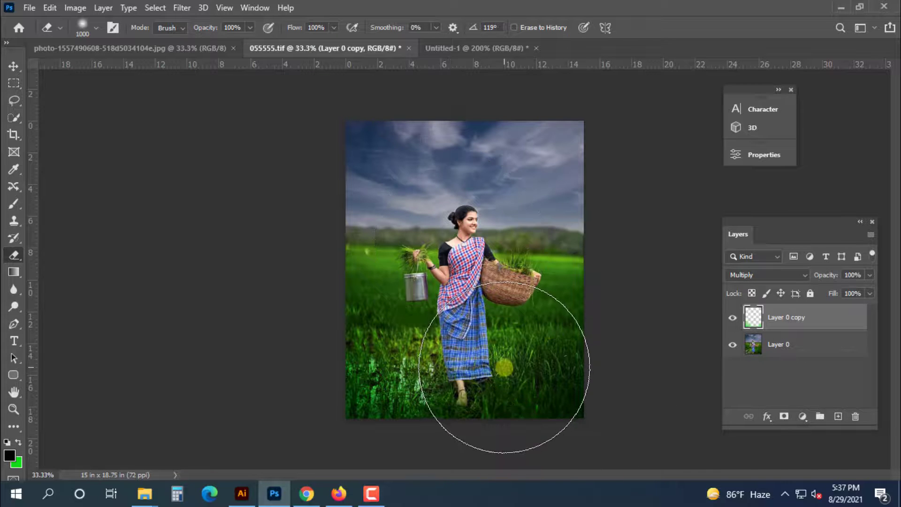
Erase leftover green tint around the woman's feet and the water beside her with a 500 px Eraser, and deselect the layer
key("p")
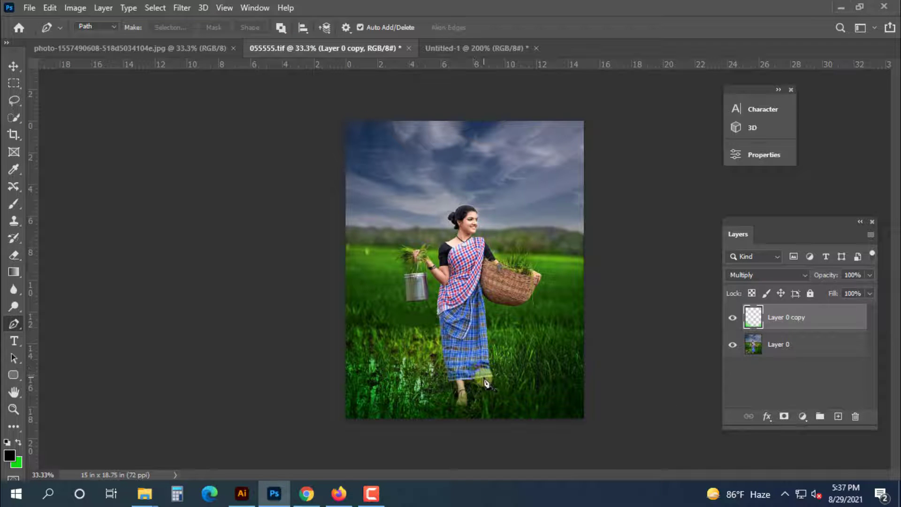
left_click(13, 255)
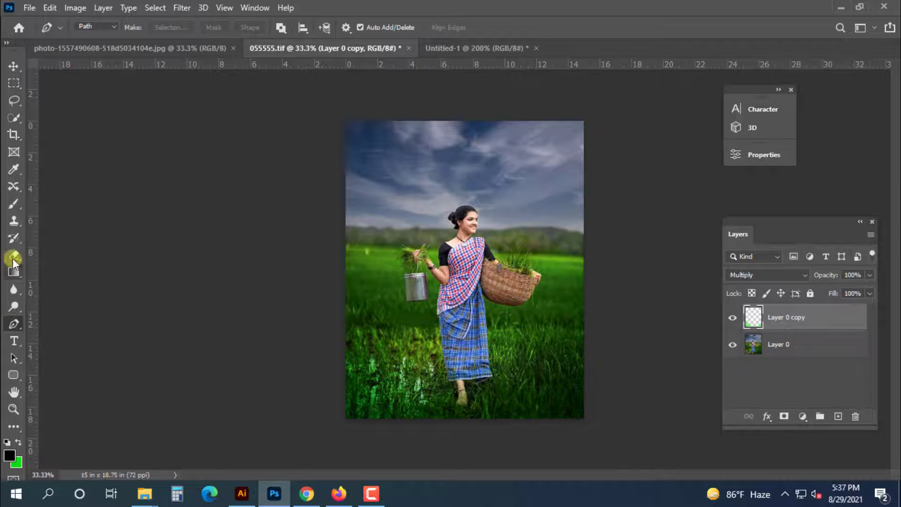
key("bracketleft")
key("bracketleft")
key("bracketleft")
key("bracketleft")
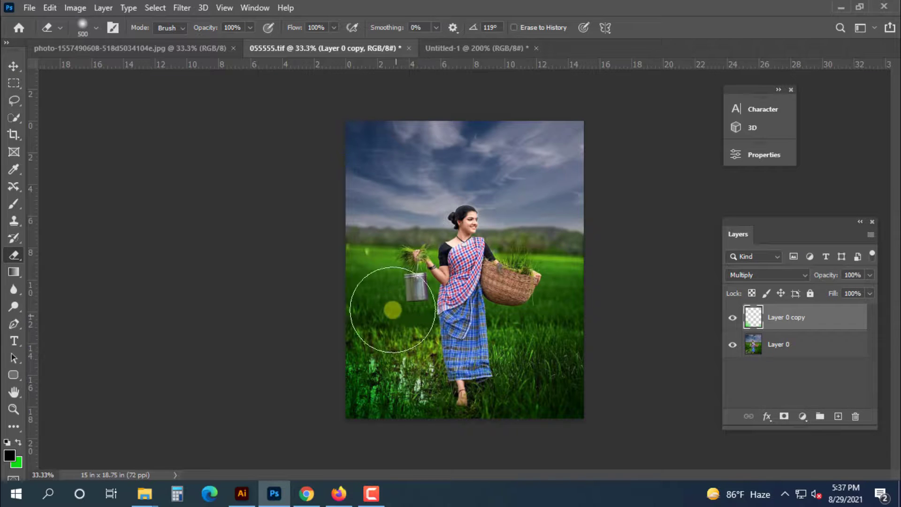
left_click(13, 66)
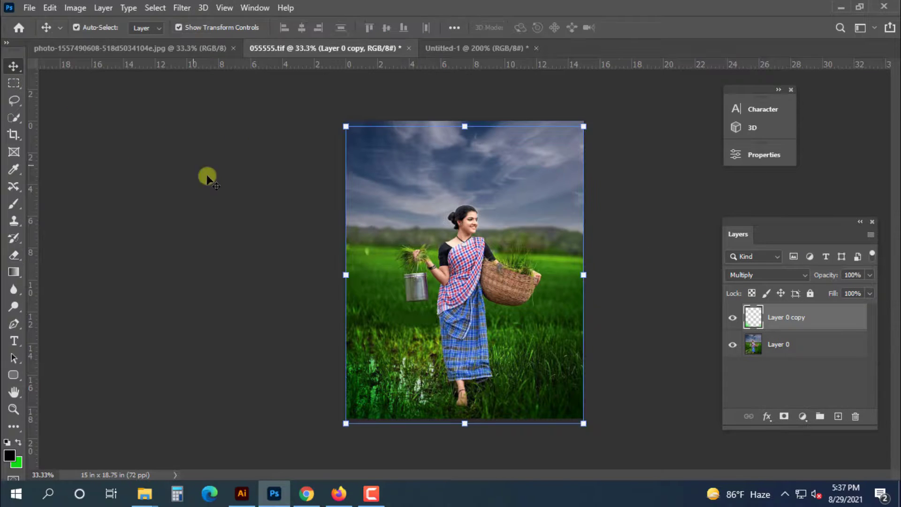
left_click(252, 212)
key("ctrl+minus")
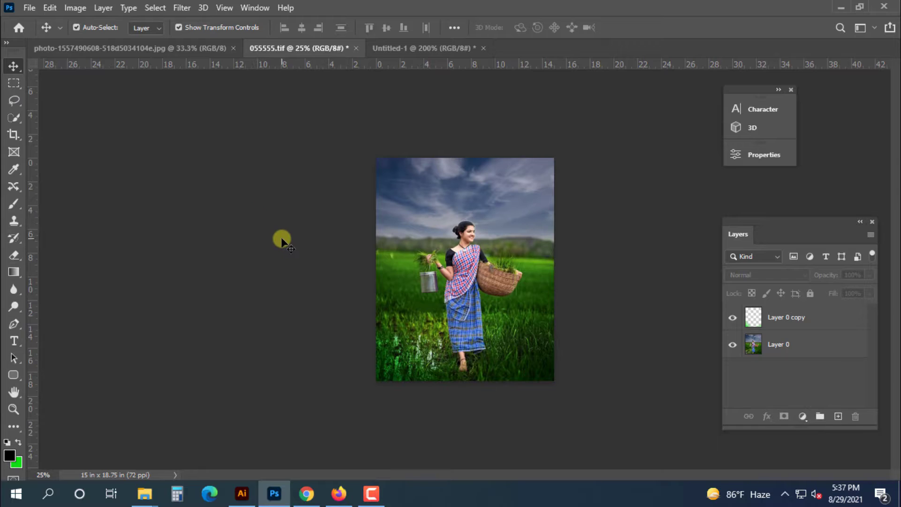